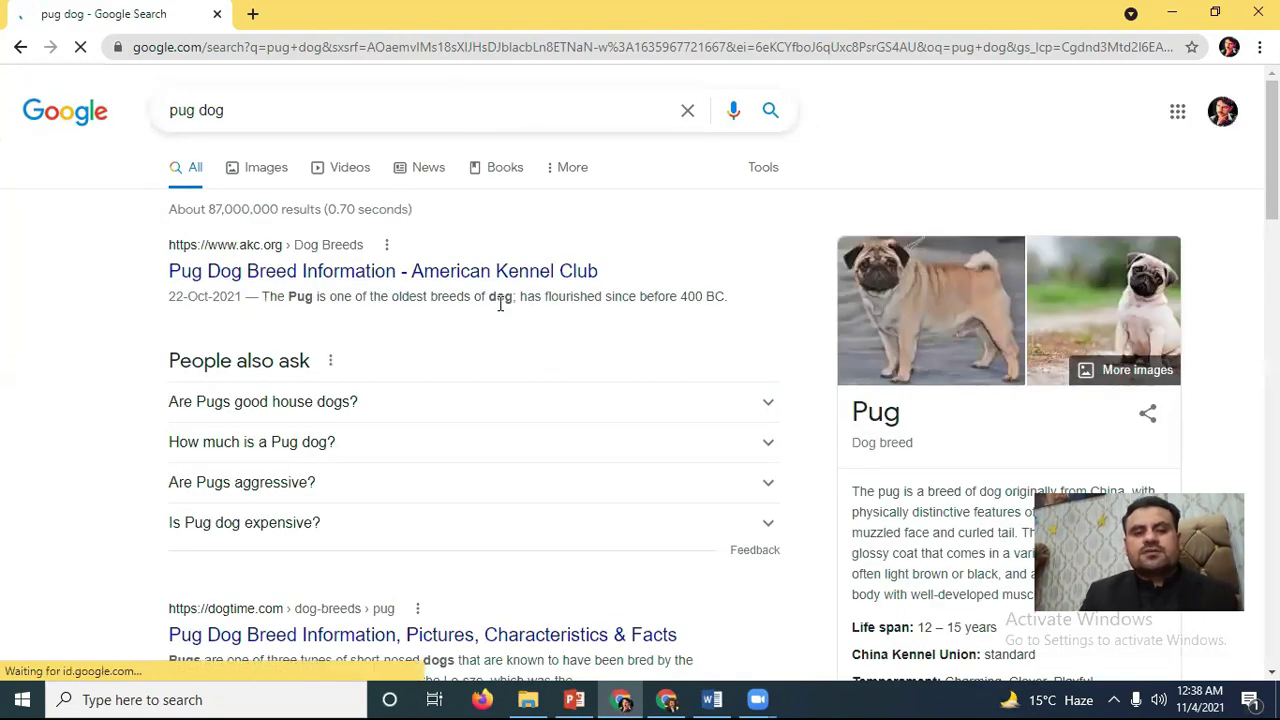
# Show the image results for the pug dog search and look through the pug pictures.
pyautogui.scroll(-10, 497, 304)
pyautogui.scroll(6, 486, 304)
pyautogui.scroll(5, 486, 304)
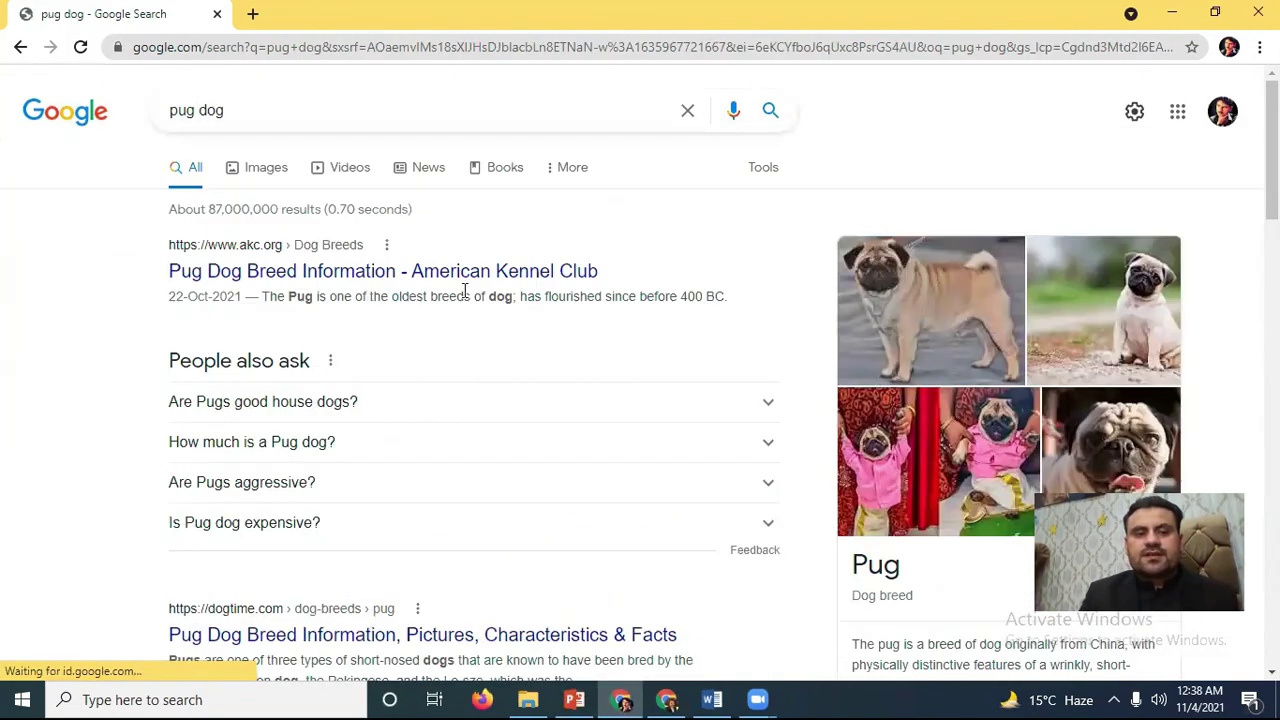
pyautogui.click(262, 168)
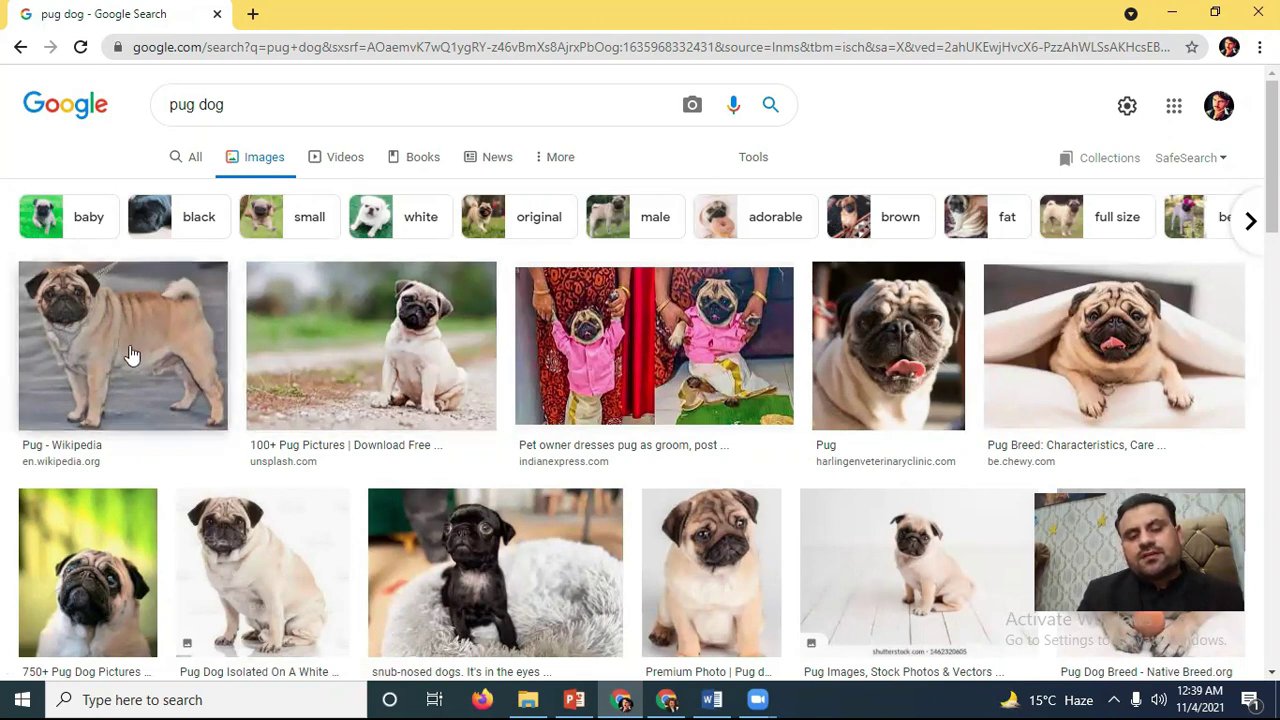
pyautogui.scroll(-10, 220, 406)
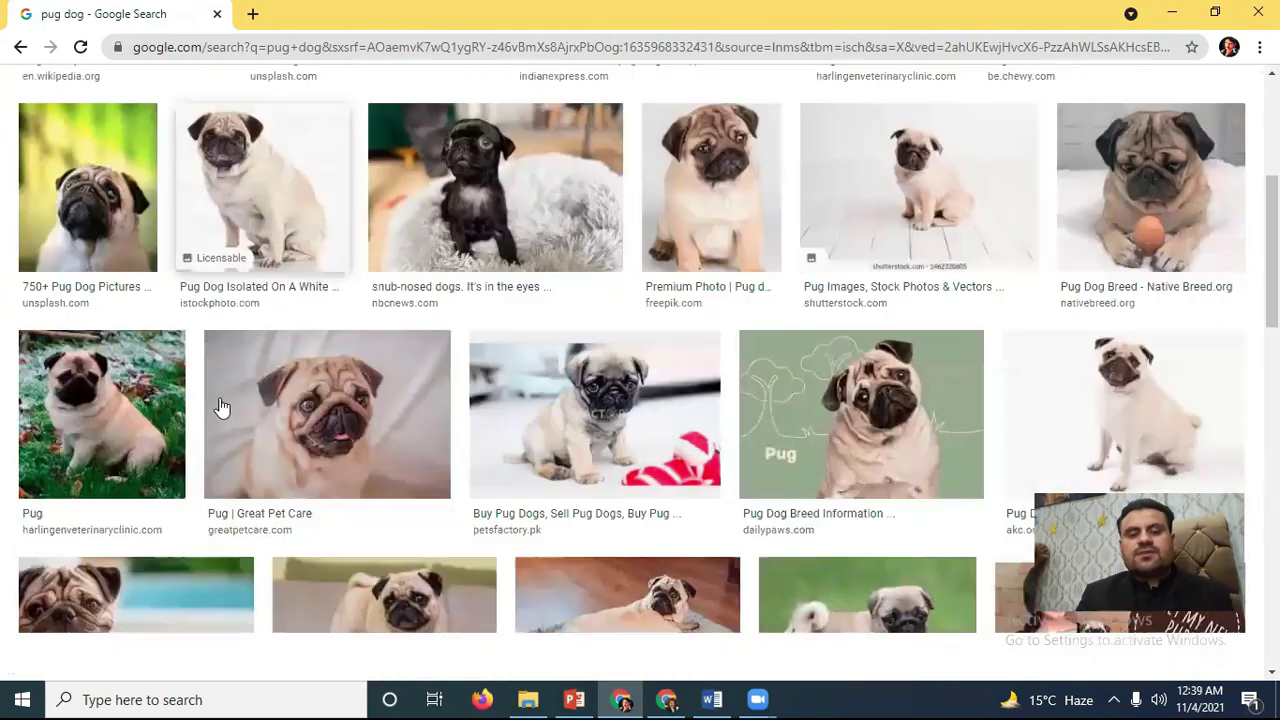
pyautogui.scroll(-5, 418, 407)
pyautogui.scroll(15, 400, 400)
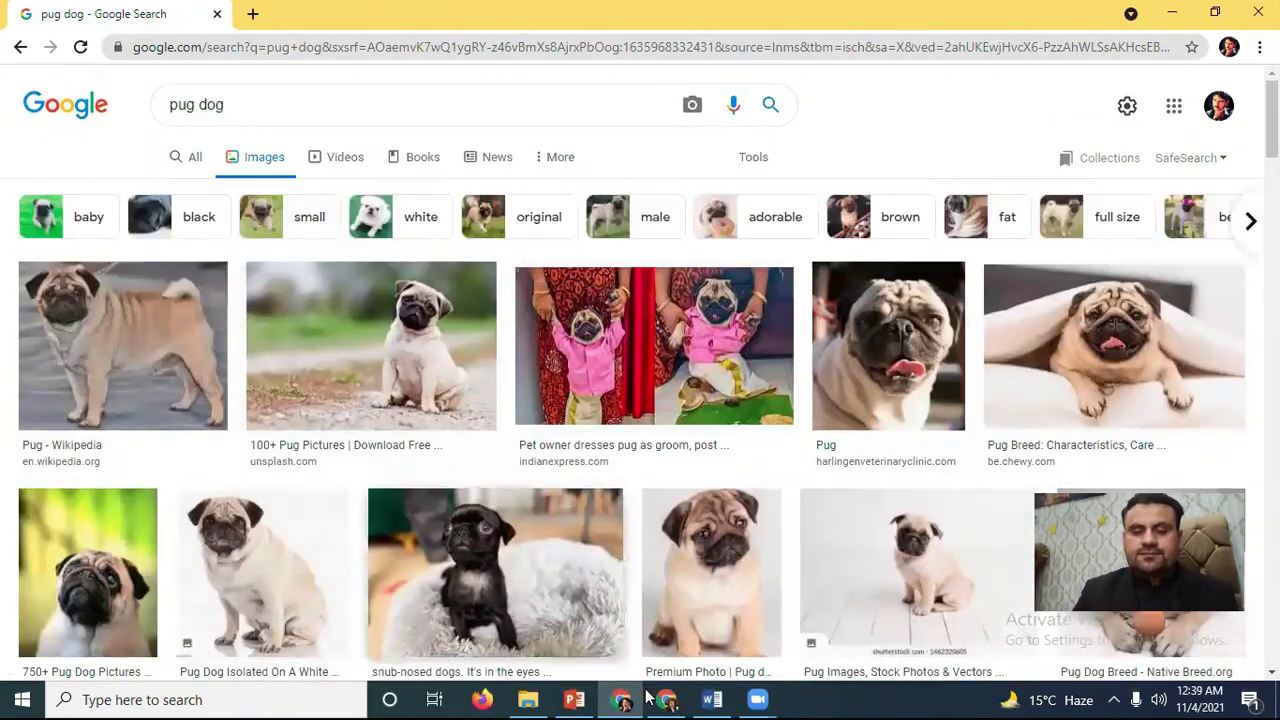
# Switch to the WordPress editor and look through the Pug Breed Information post down to its Yoast SEO settings.
pyautogui.click(574, 700)
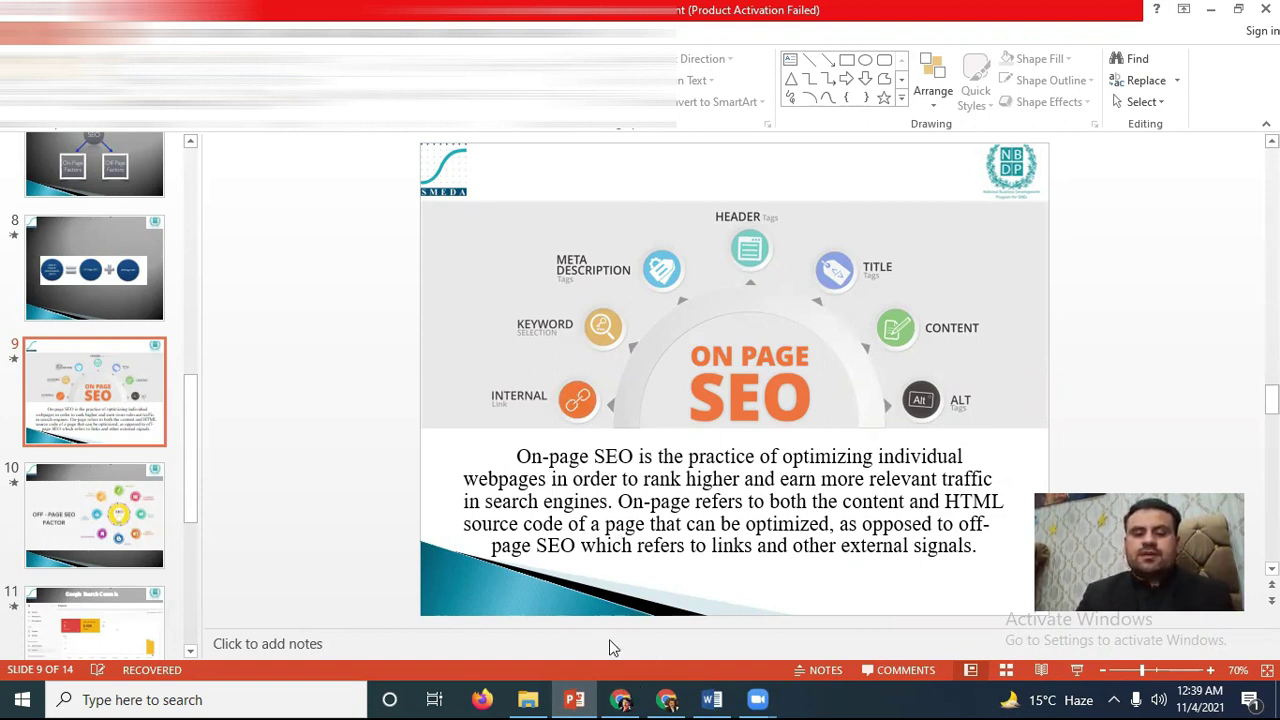
pyautogui.click(663, 697)
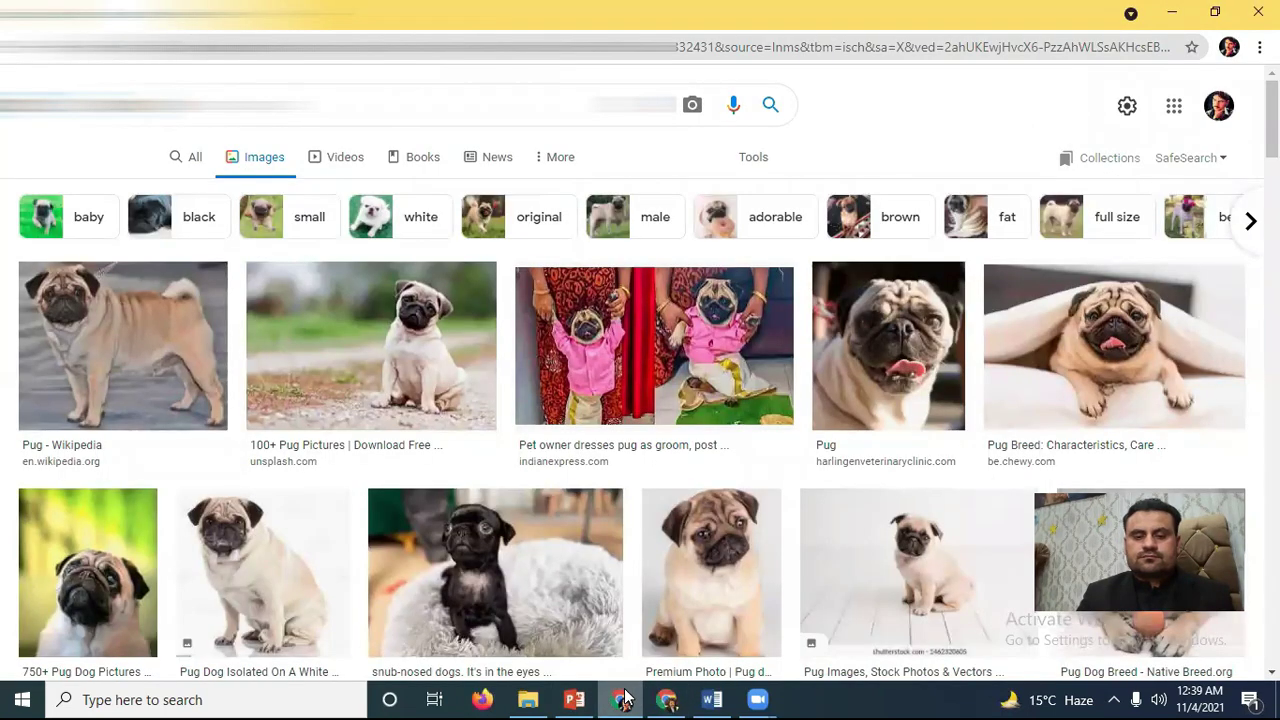
pyautogui.click(621, 699)
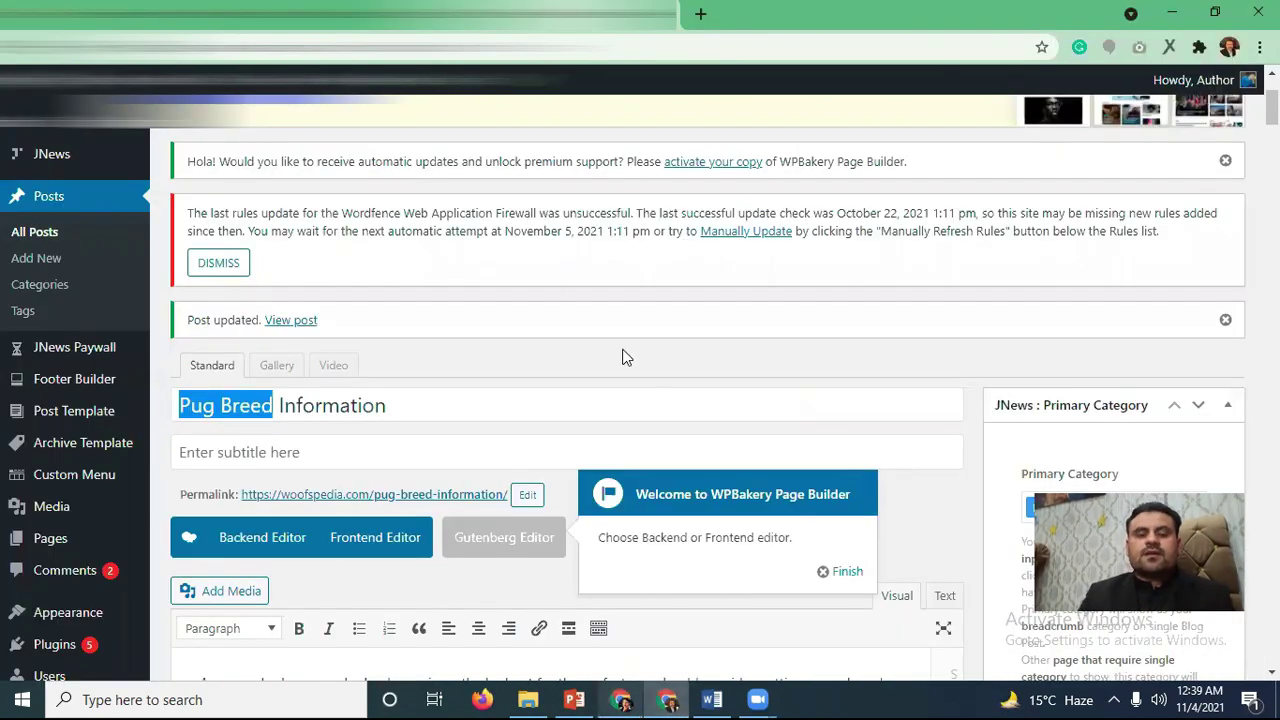
pyautogui.scroll(-5, 622, 357)
pyautogui.scroll(4, 622, 352)
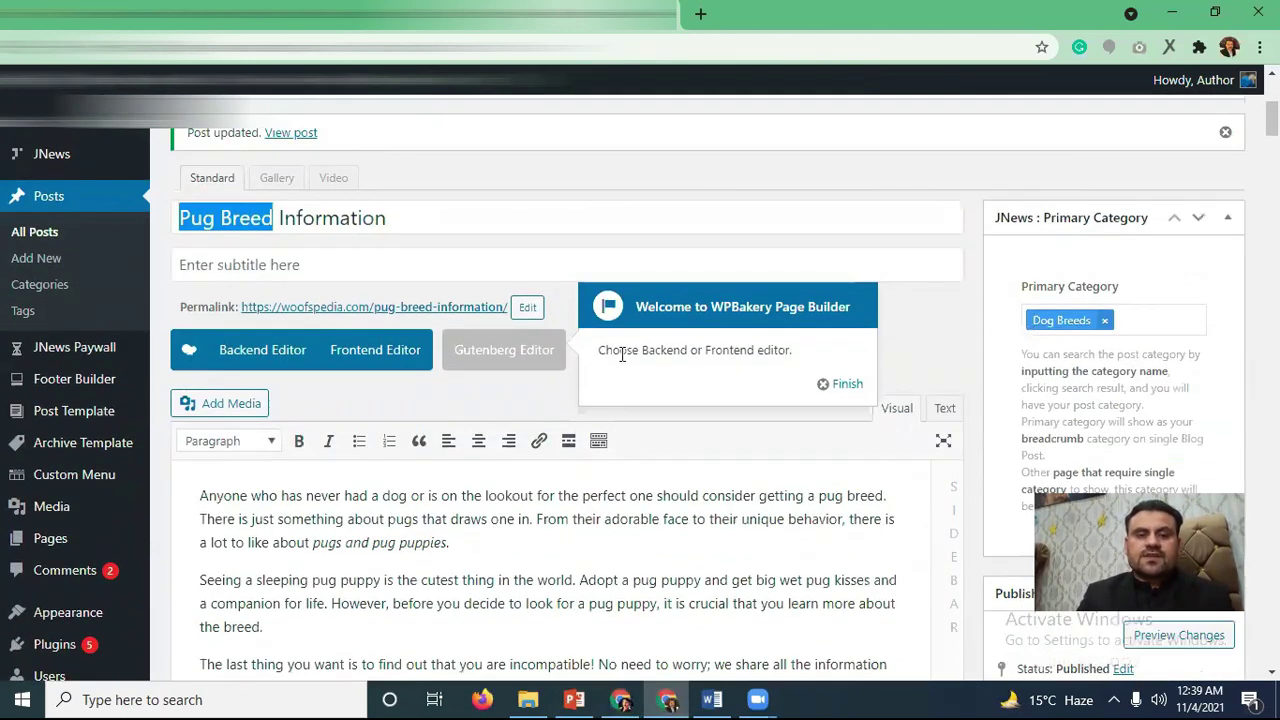
pyautogui.scroll(-15, 430, 350)
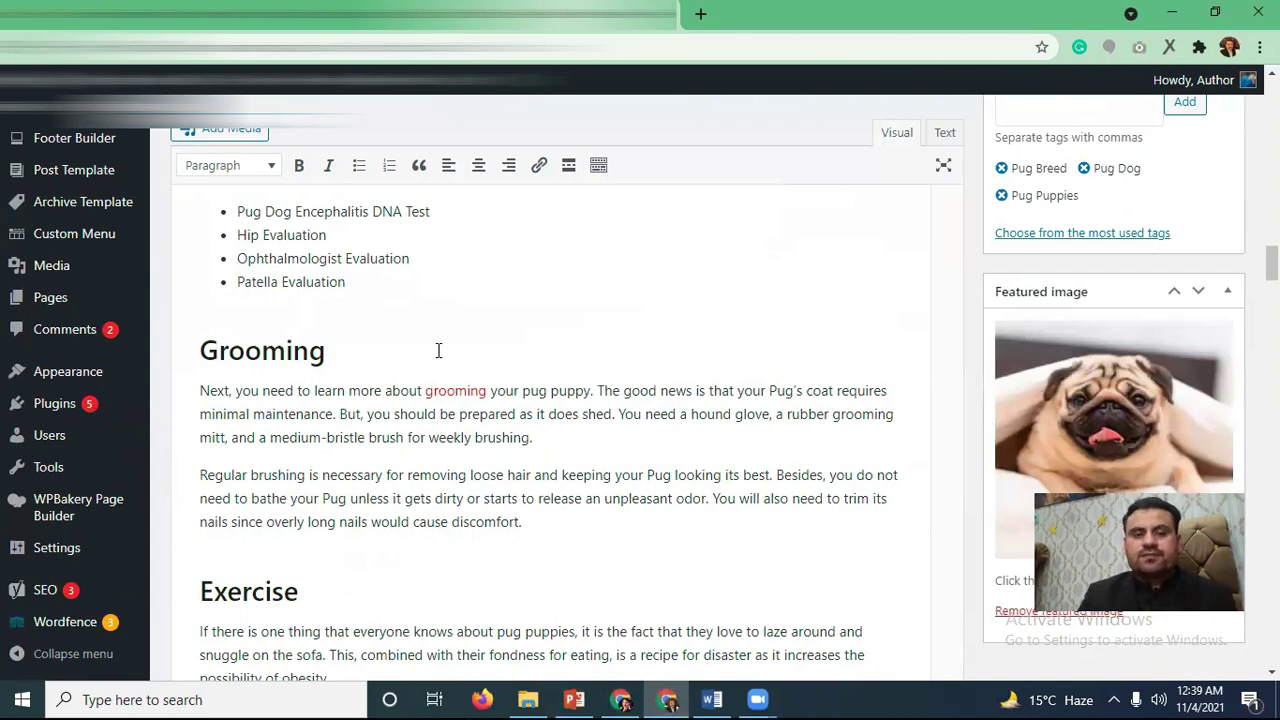
pyautogui.scroll(-20, 438, 350)
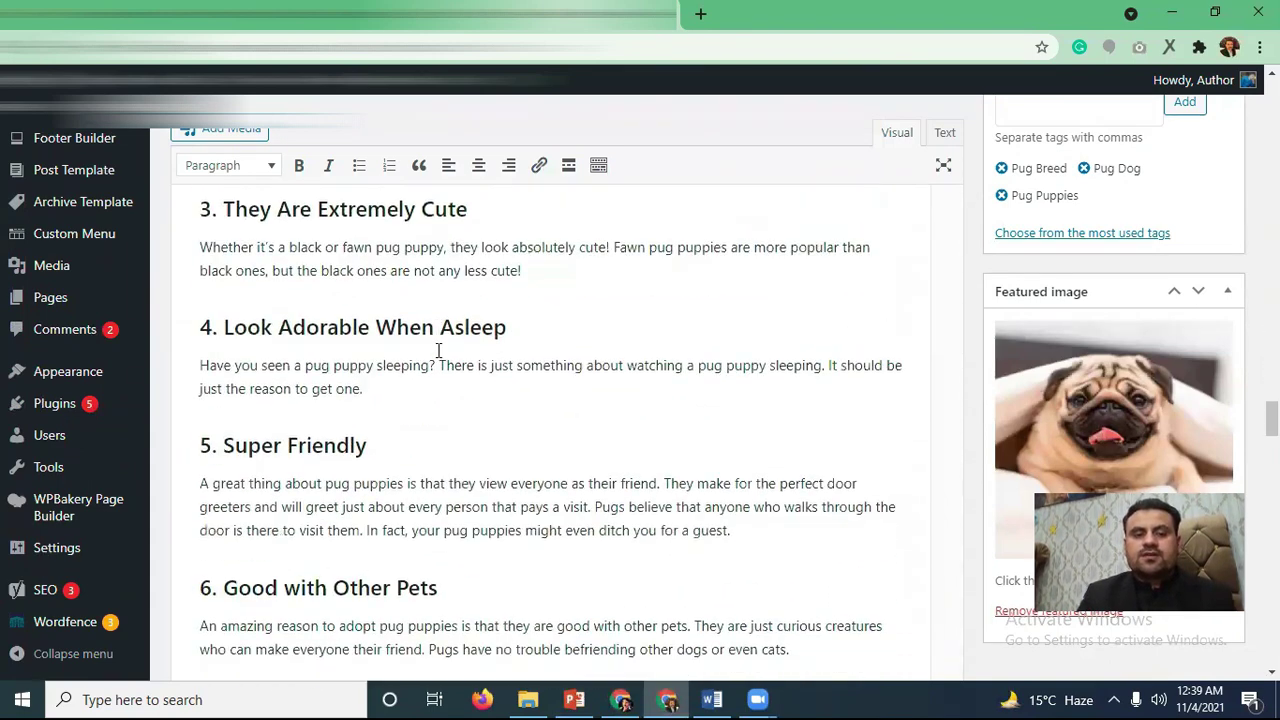
pyautogui.scroll(-20, 438, 351)
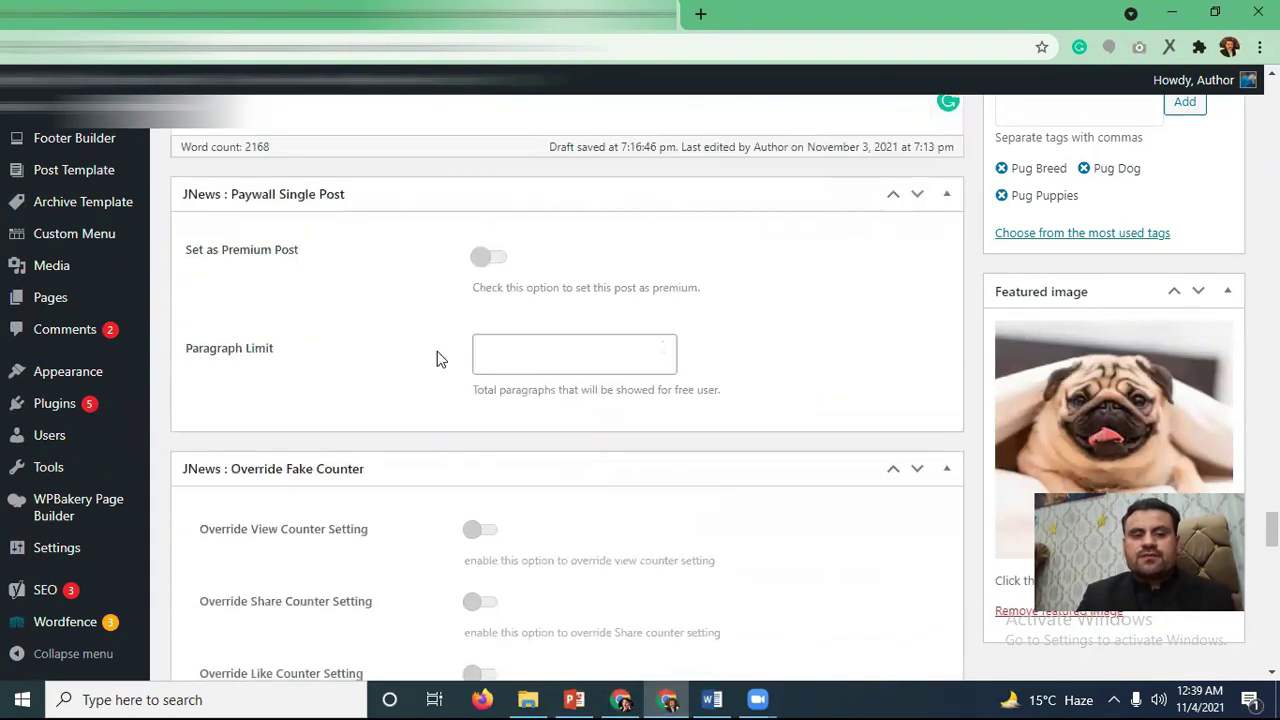
pyautogui.scroll(-5, 437, 351)
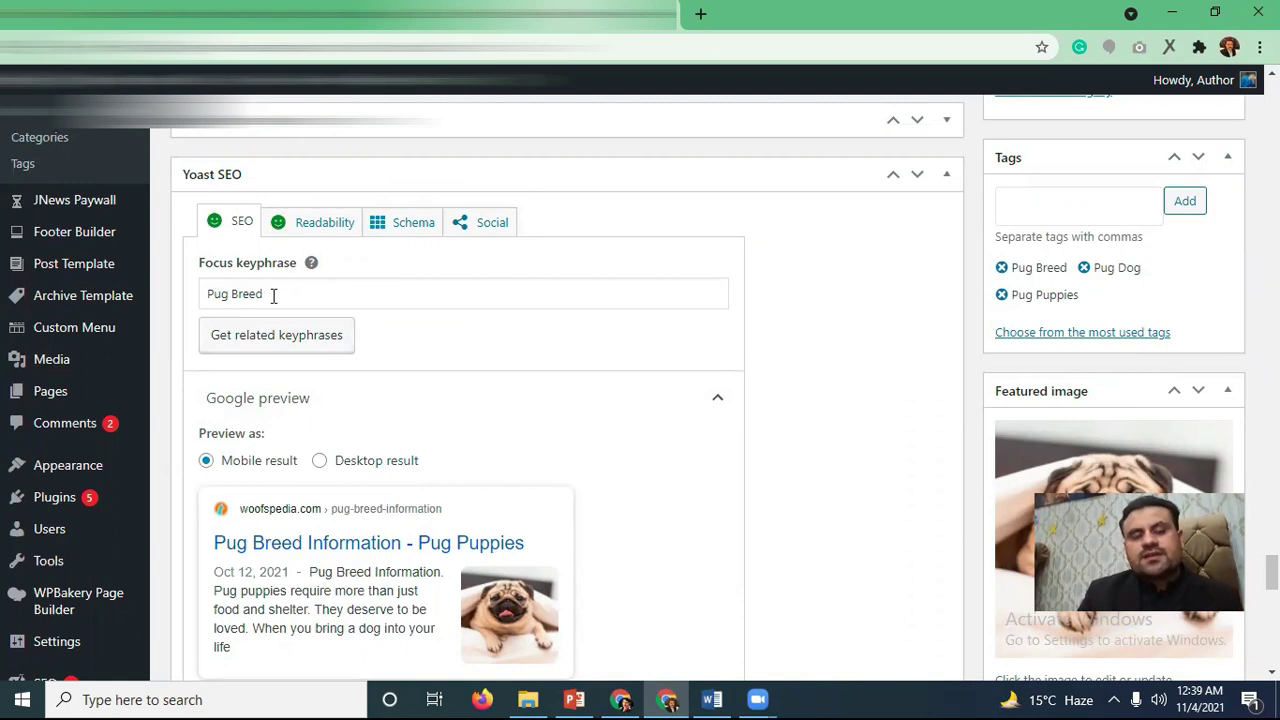
# Examine the post's focus keyphrase, SEO title, slug and meta description, highlighting the keyphrase "Pug Breed".
pyautogui.click(242, 293)
pyautogui.moveTo(264, 293); pyautogui.dragTo(202, 291)
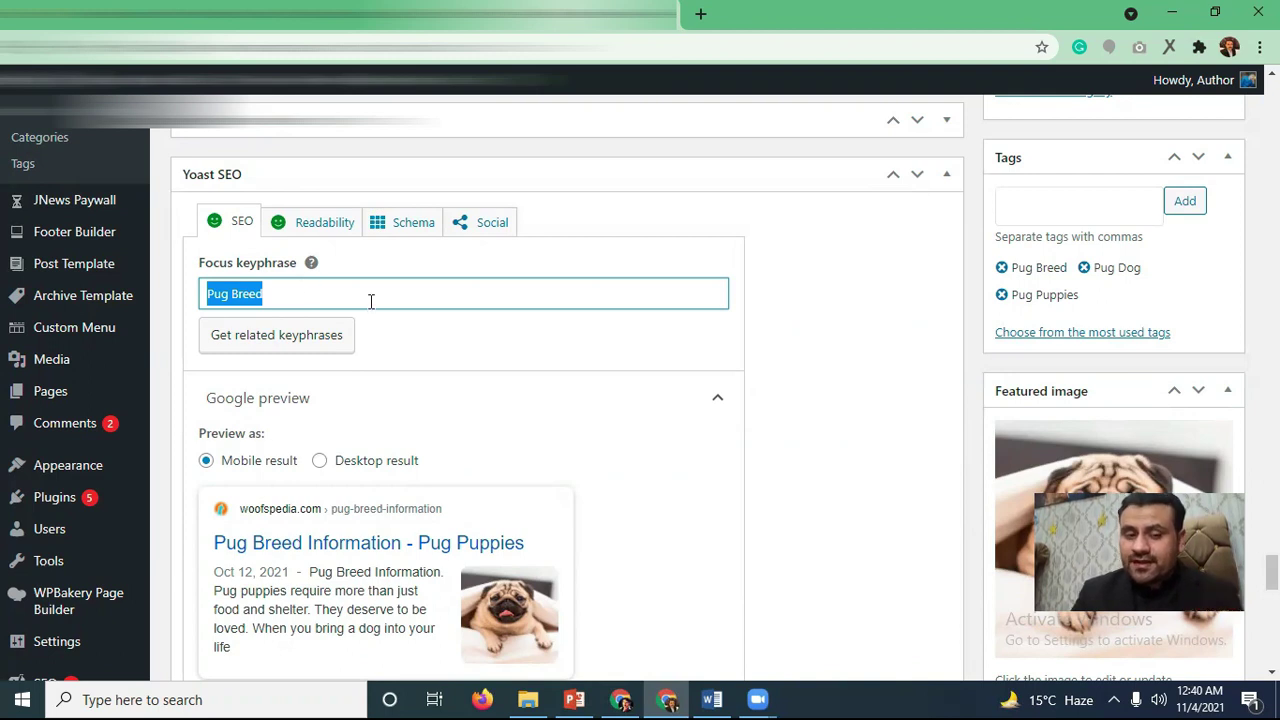
pyautogui.scroll(-3, 368, 235)
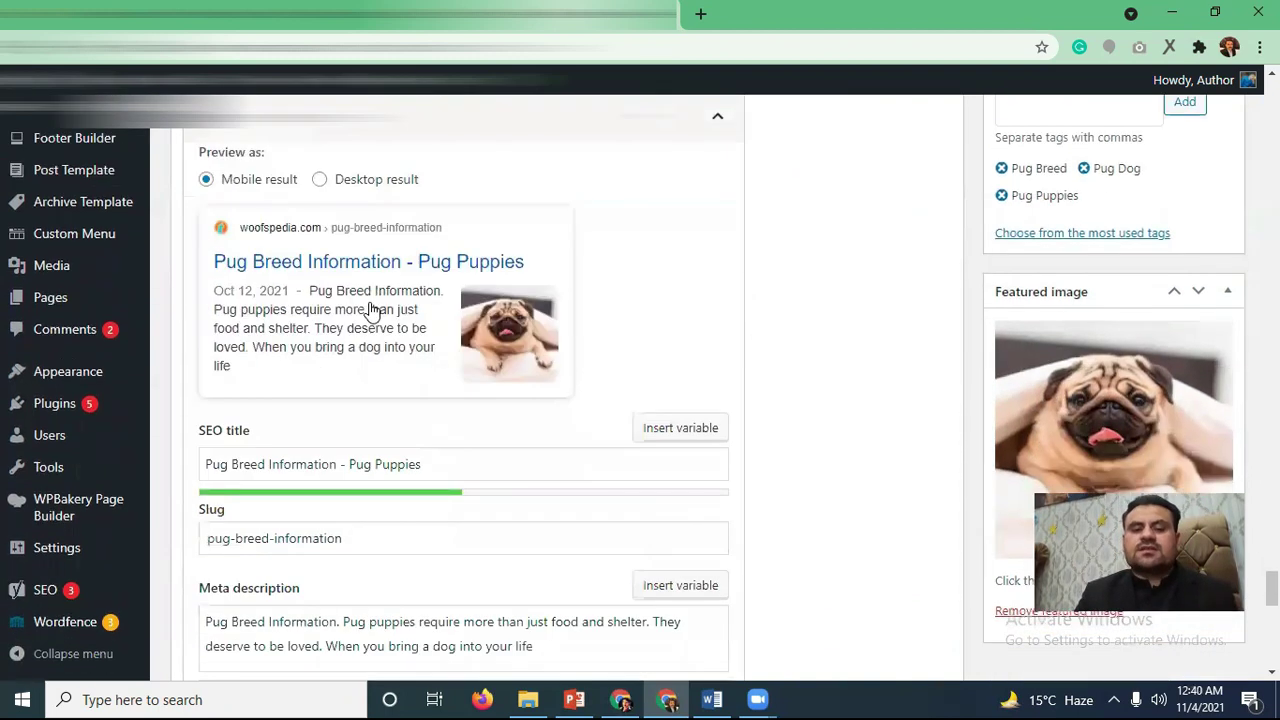
pyautogui.scroll(1, 325, 292)
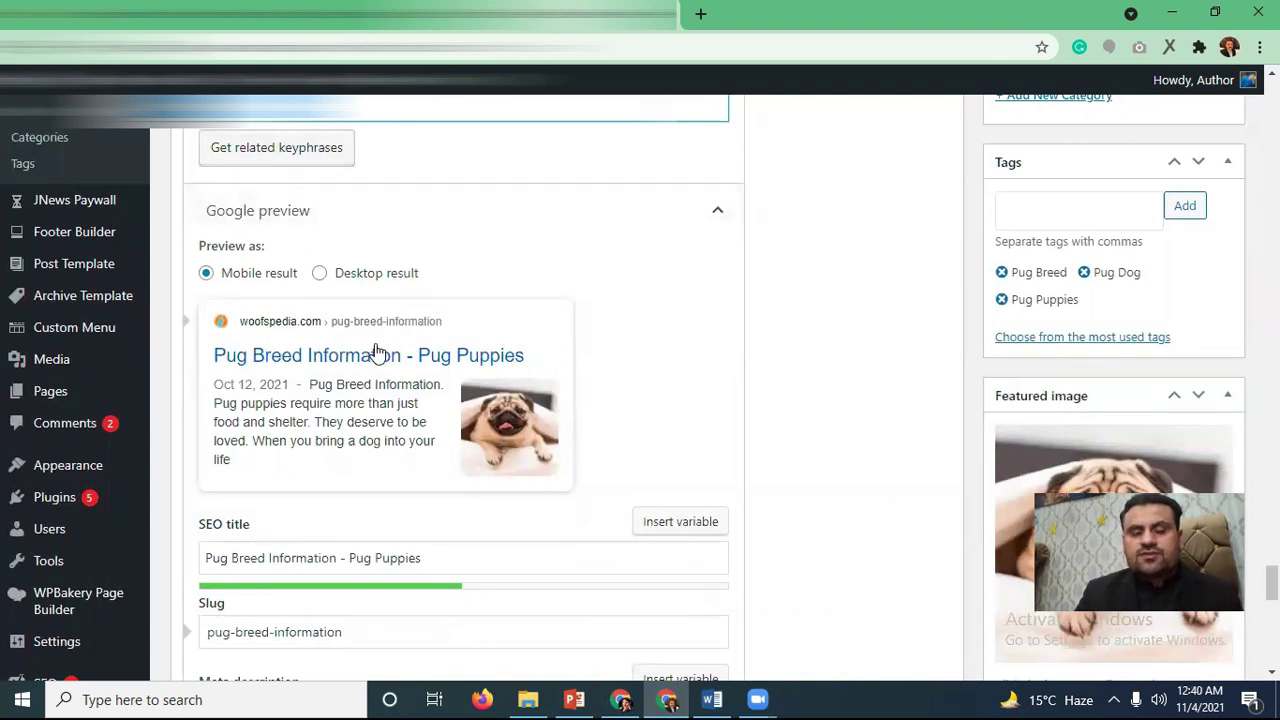
pyautogui.scroll(-2, 229, 407)
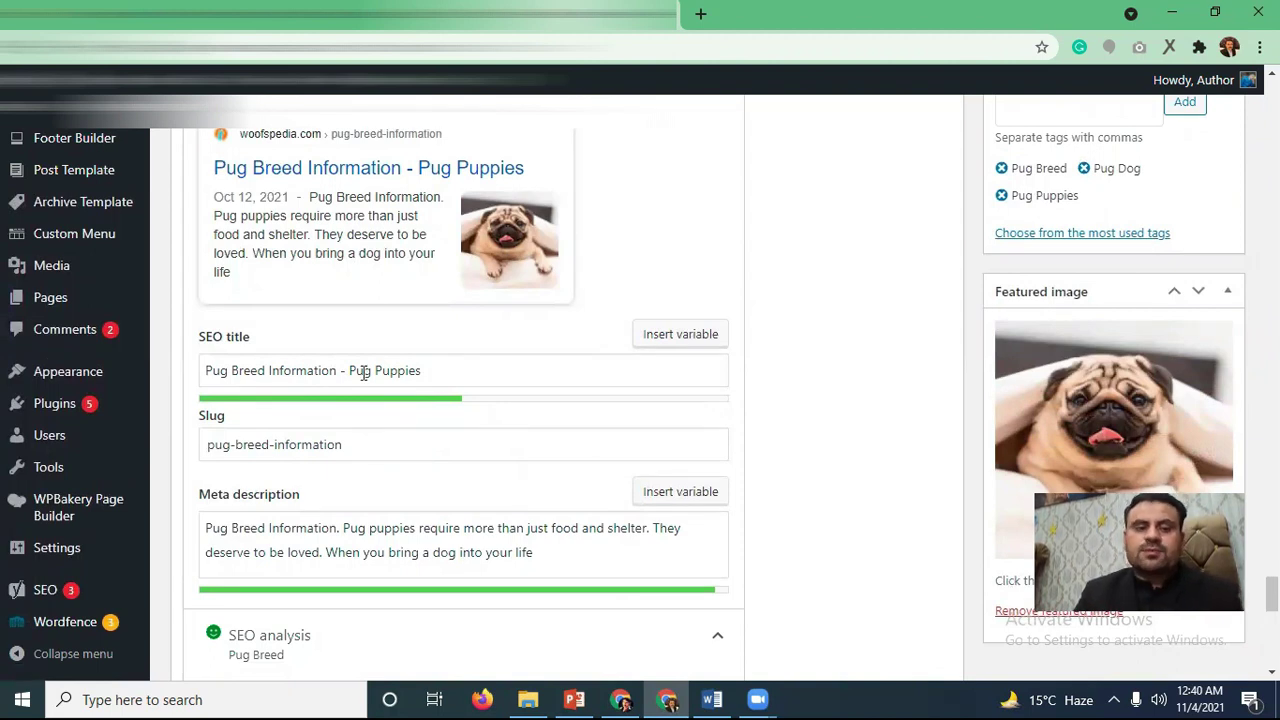
pyautogui.scroll(-1, 364, 372)
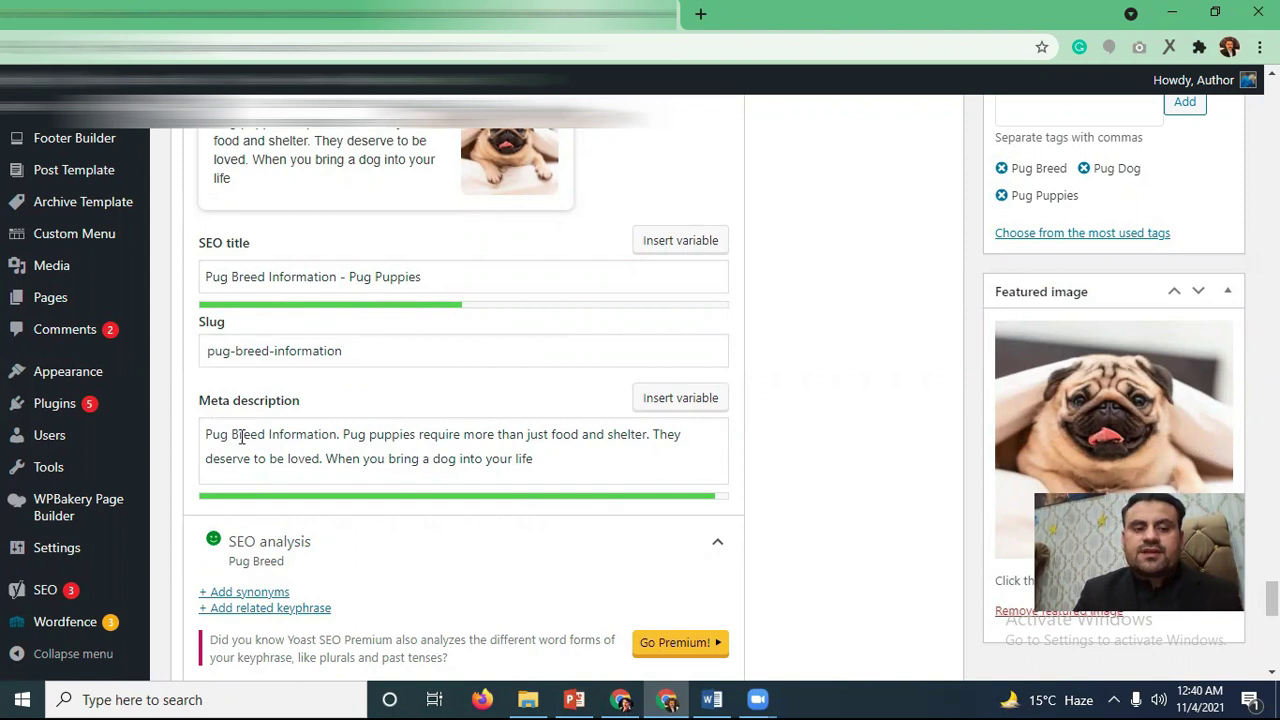
pyautogui.moveTo(207, 438); pyautogui.dragTo(257, 438)
pyautogui.click(366, 441)
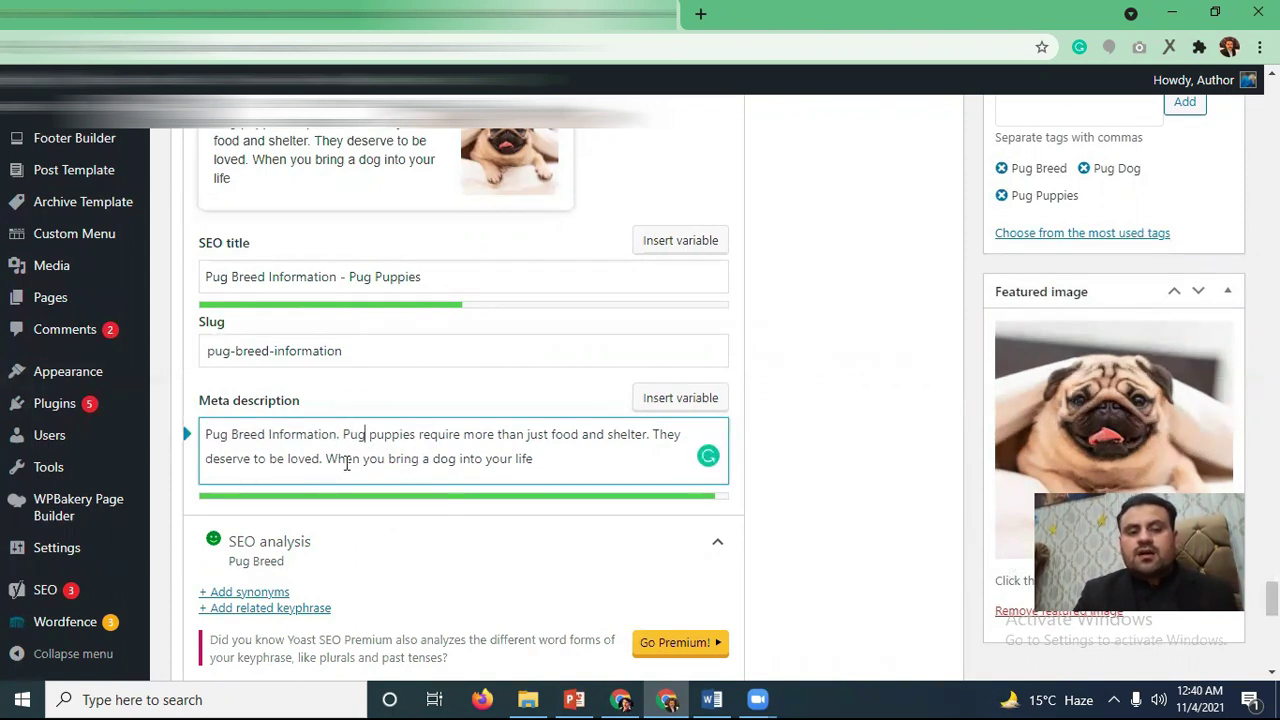
# Preview the post's Google listing as a desktop result.
pyautogui.scroll(3, 400, 462)
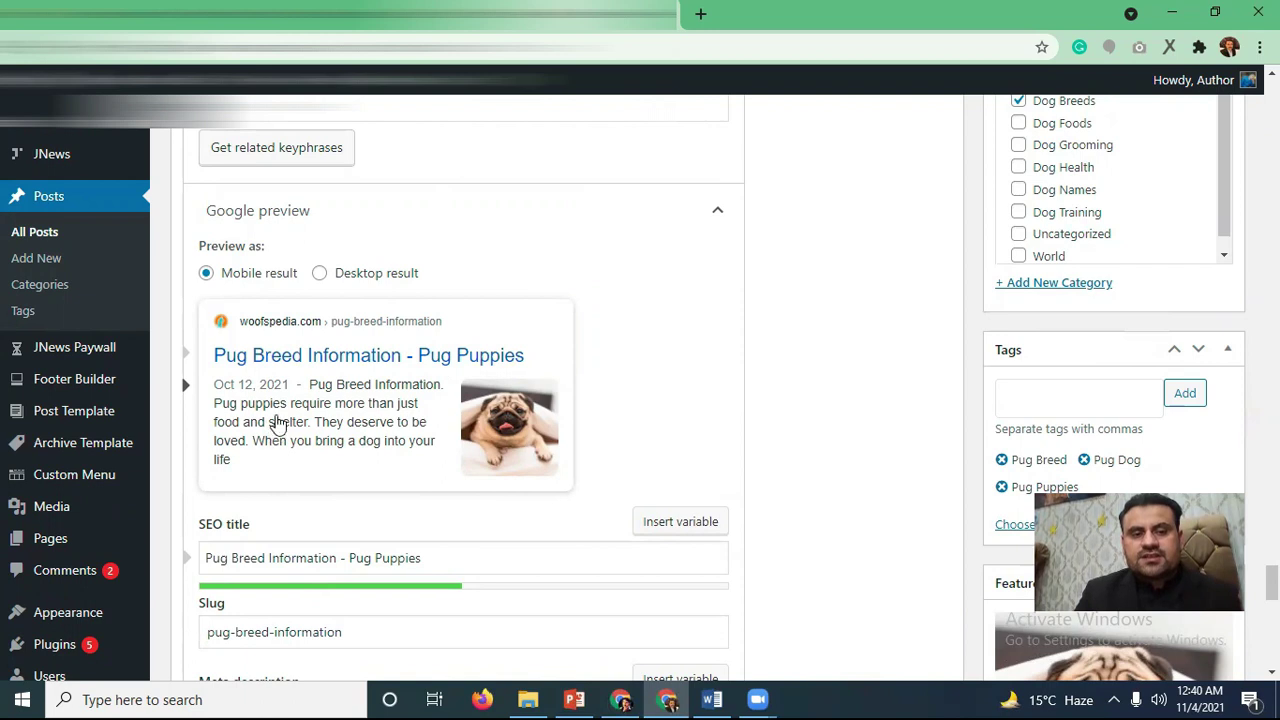
pyautogui.click(320, 275)
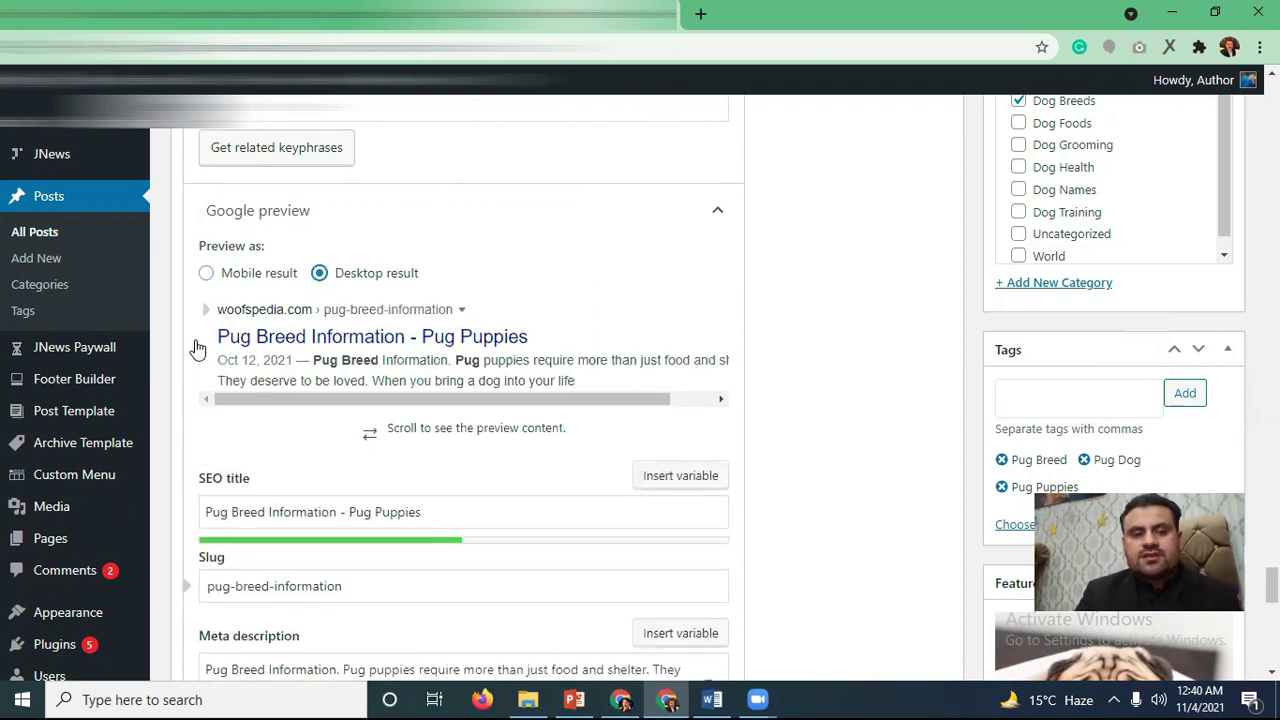
pyautogui.moveTo(548, 399)
pyautogui.mouseDown()
pyautogui.moveTo(641, 405)
pyautogui.moveTo(540, 400)
pyautogui.mouseUp()
# Collapse and re-expand the SEO analysis for the focus keyphrase and examine its problems and good results.
pyautogui.scroll(-7, 371, 380)
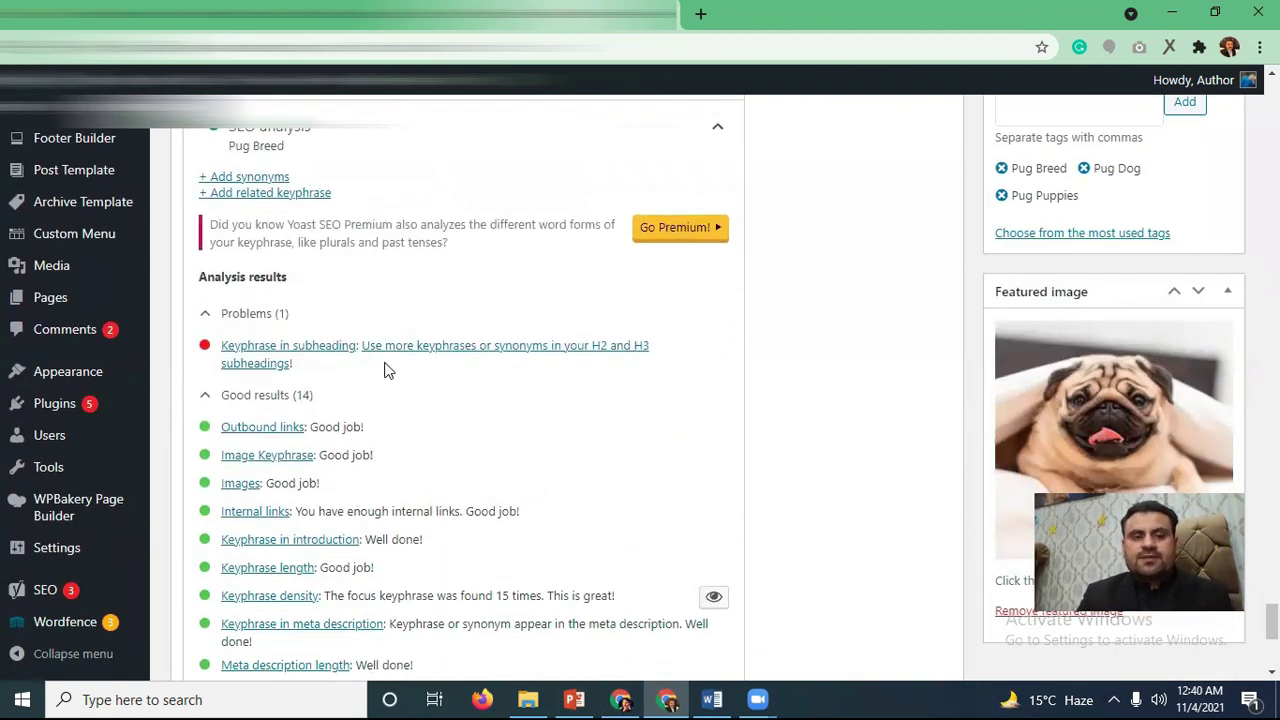
pyautogui.scroll(1, 330, 240)
pyautogui.click(328, 230)
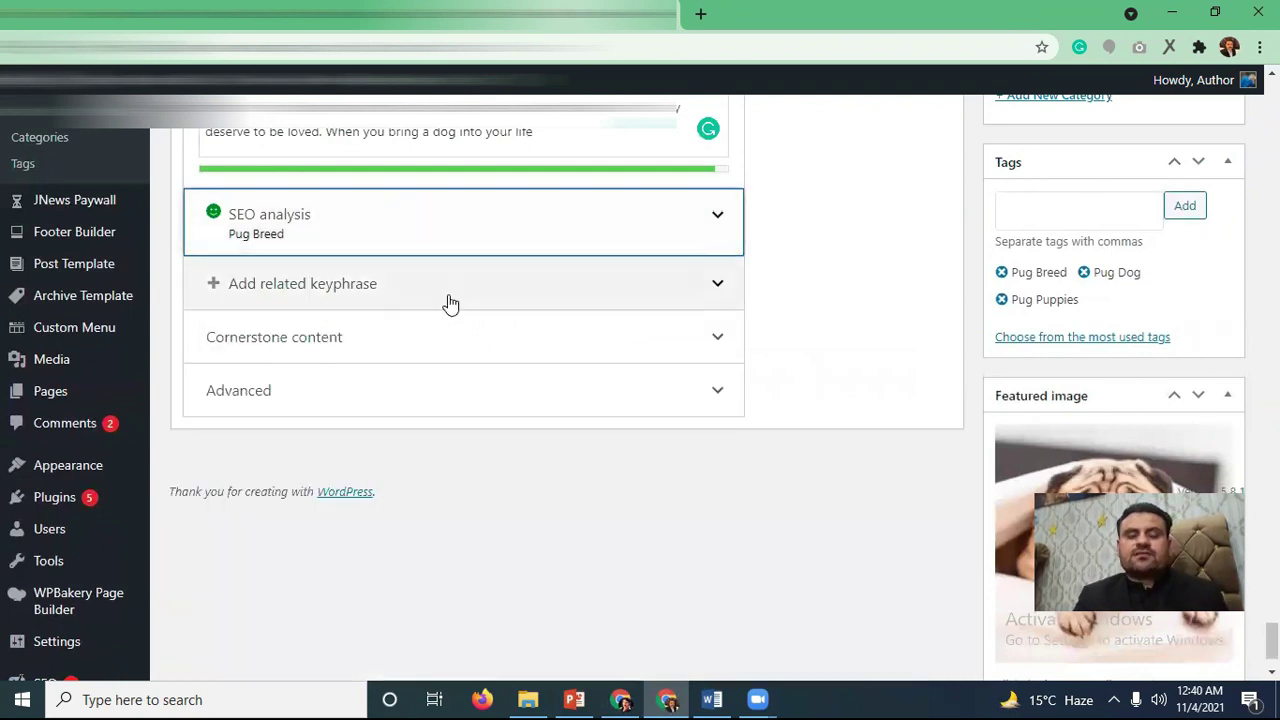
pyautogui.click(360, 230)
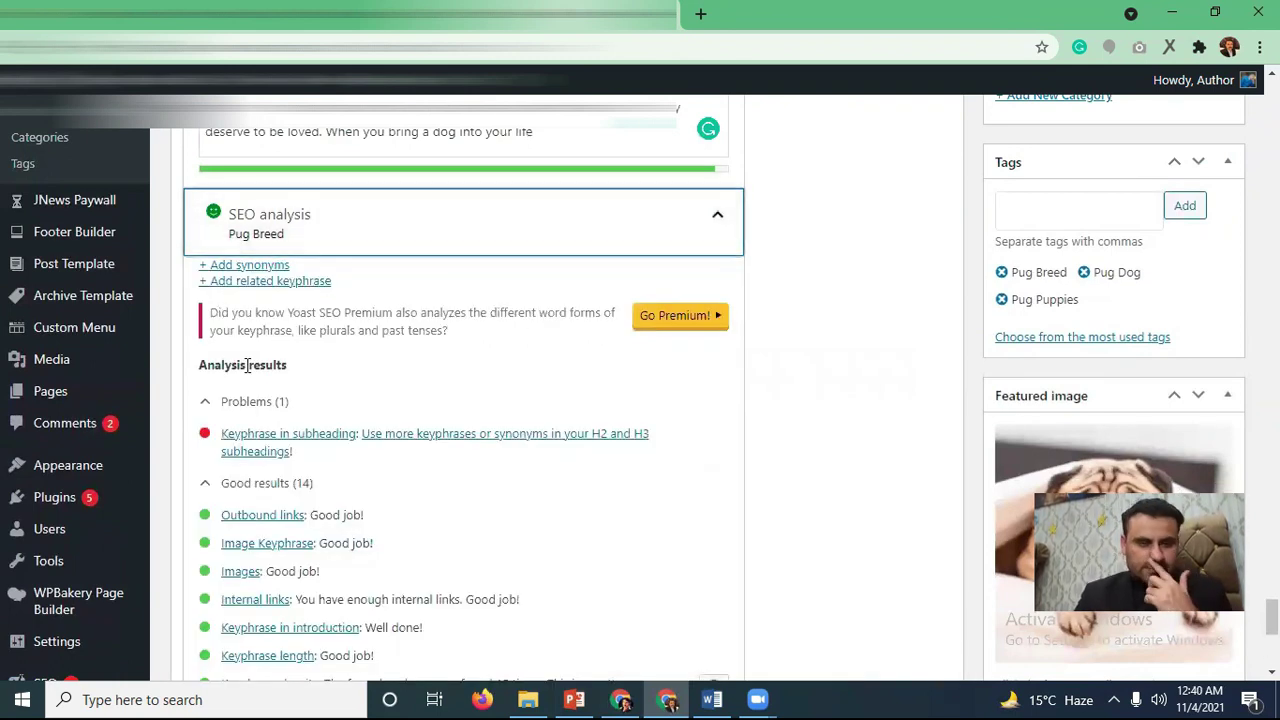
pyautogui.scroll(2, 323, 425)
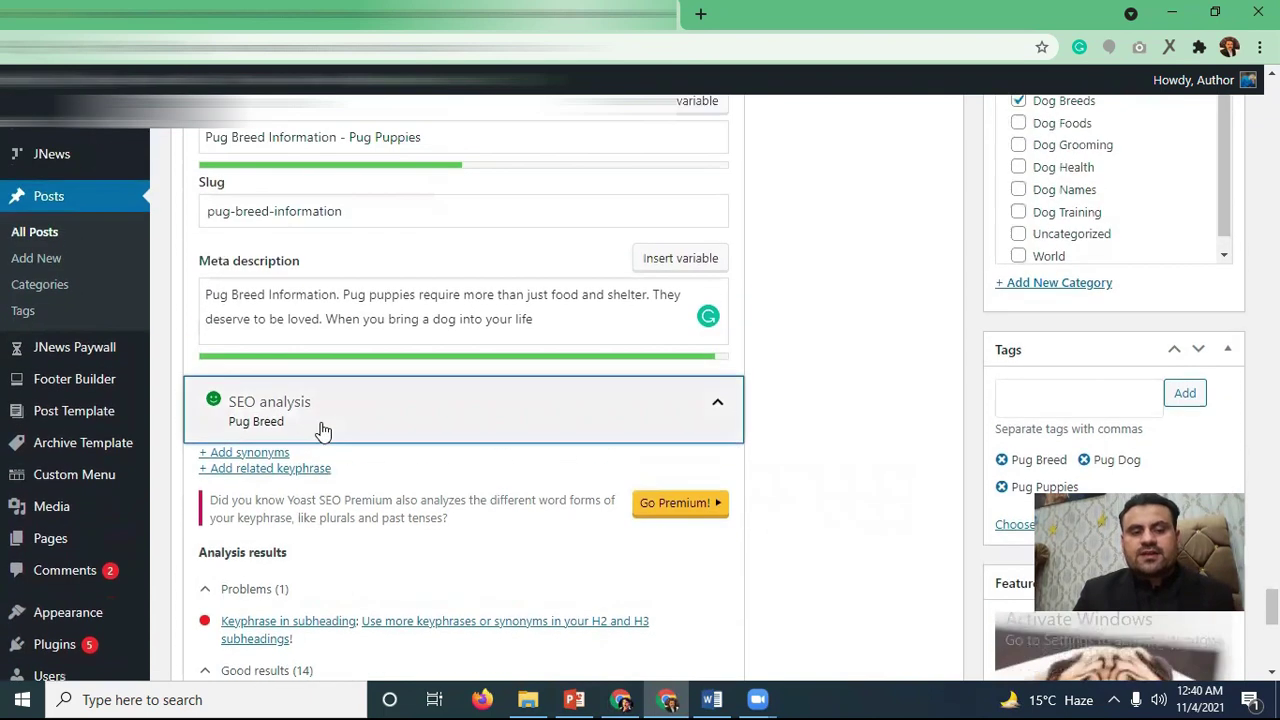
pyautogui.scroll(-2, 323, 430)
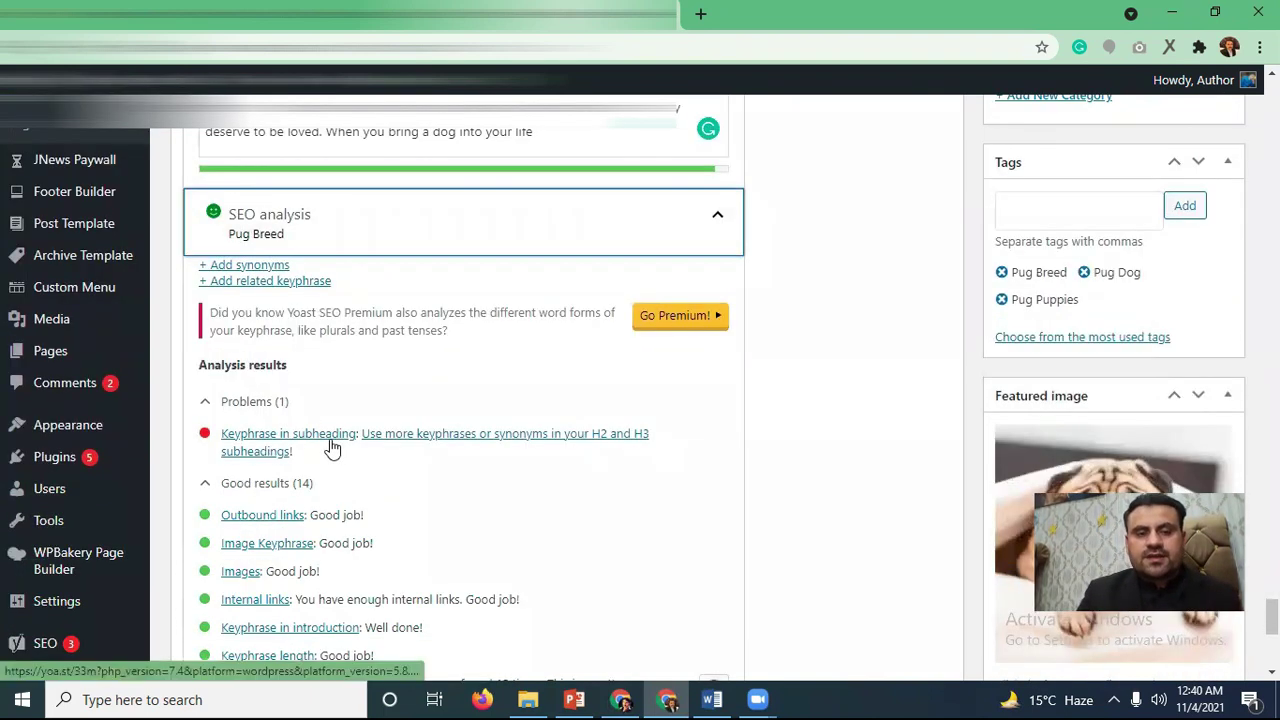
pyautogui.scroll(3, 329, 447)
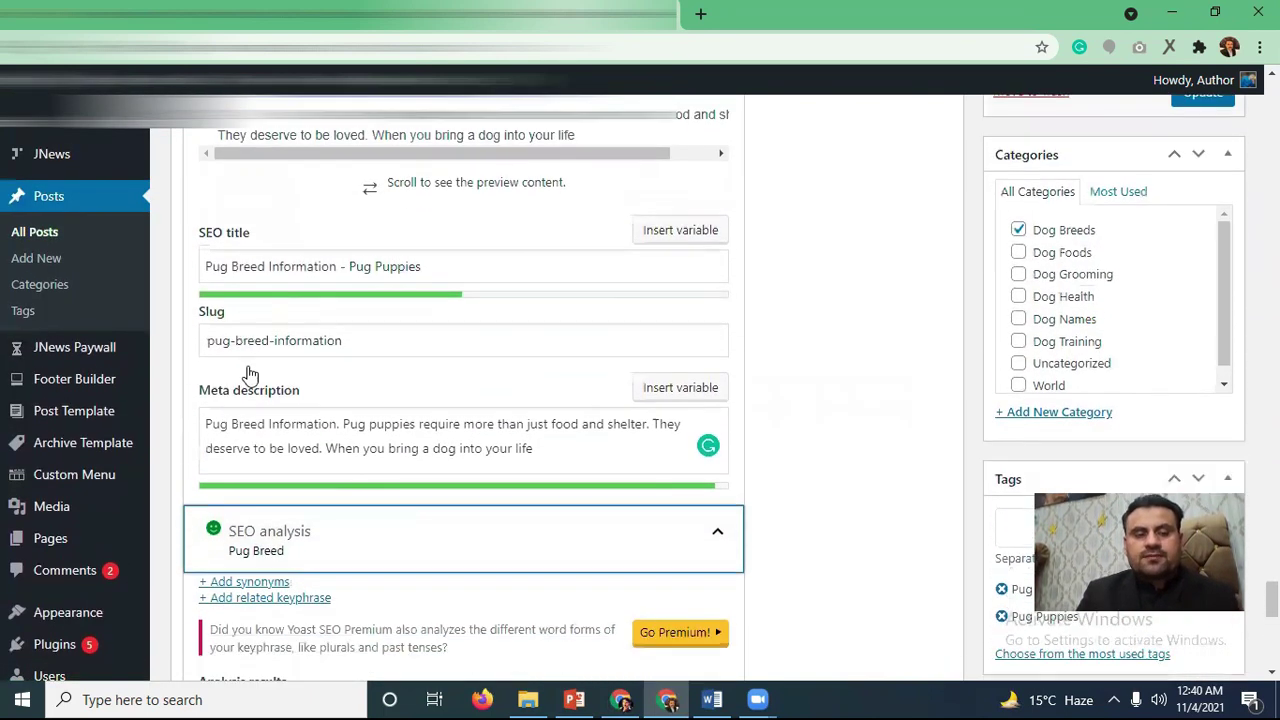
pyautogui.scroll(-4, 246, 371)
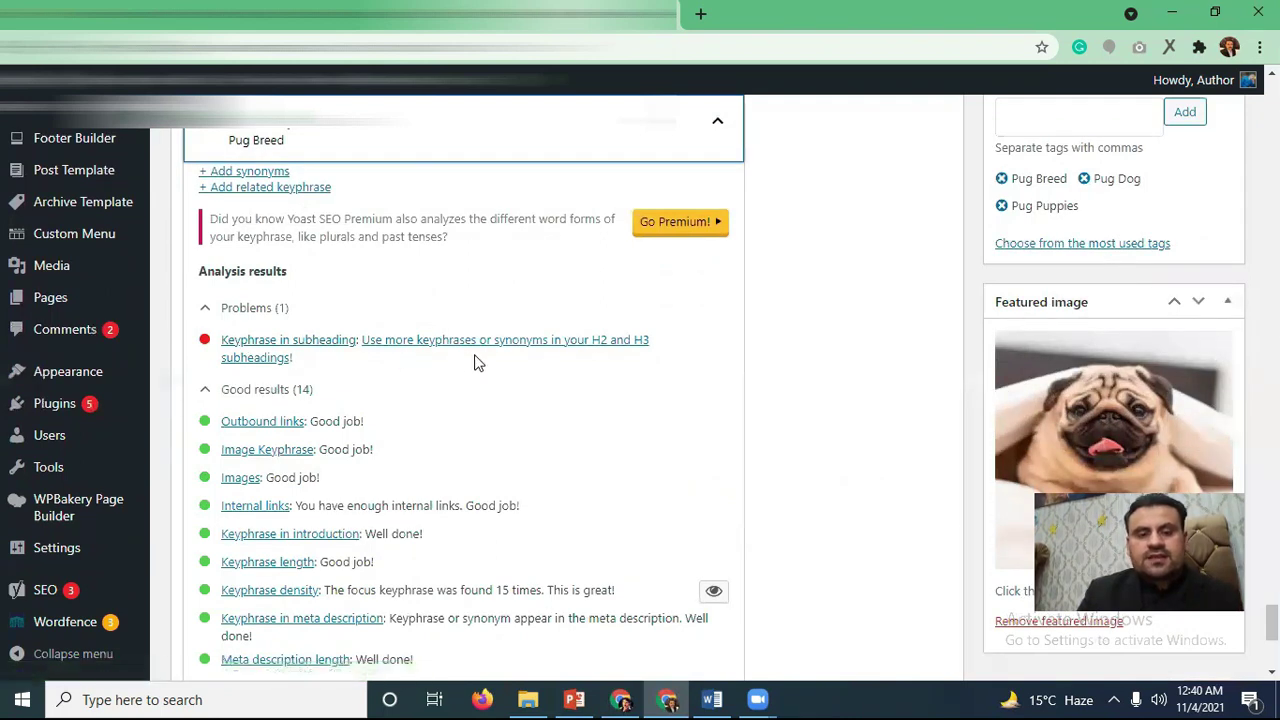
# Check the article's subheadings and image, and compare them with the subheading, link and image entries in the SEO analysis.
pyautogui.scroll(20, 583, 360)
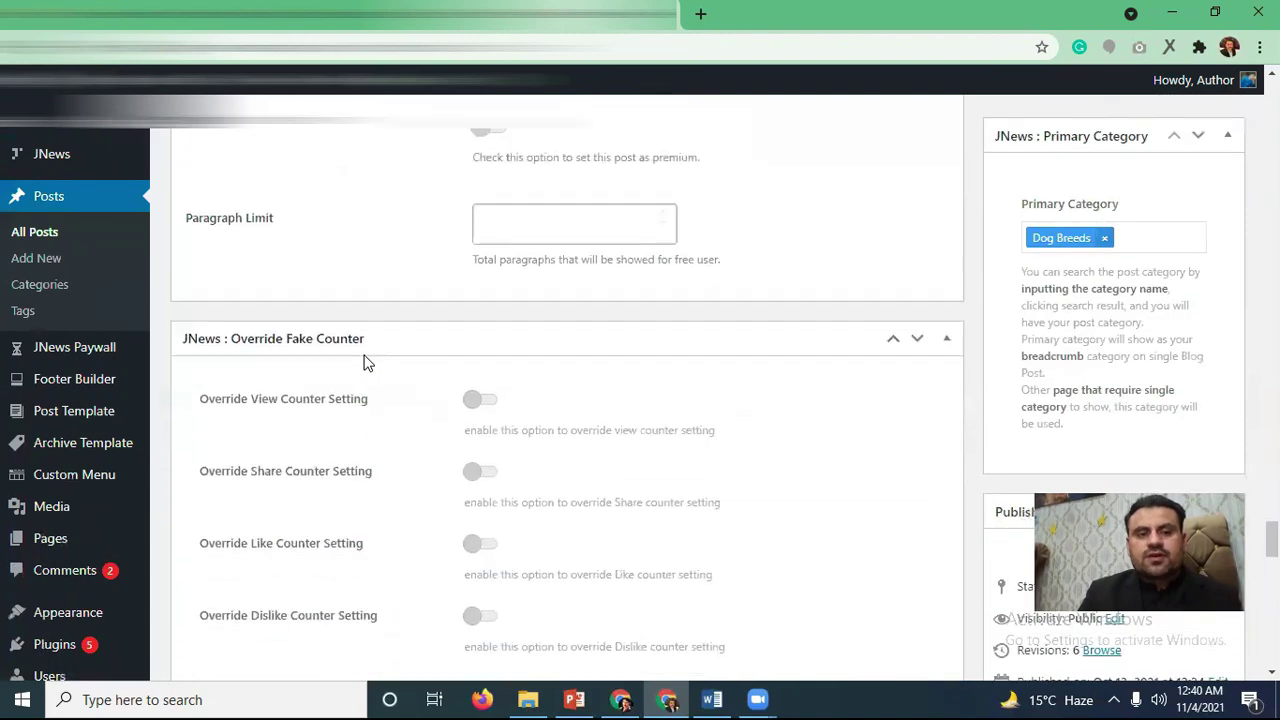
pyautogui.scroll(10, 366, 357)
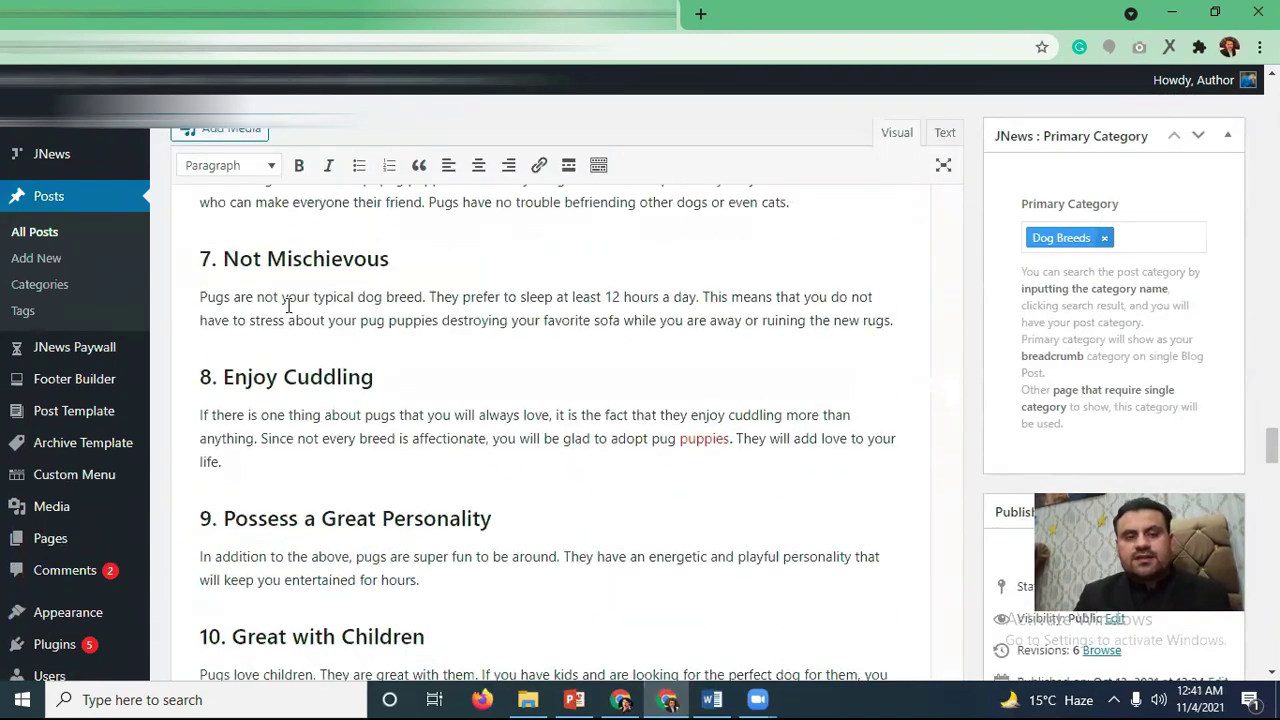
pyautogui.scroll(-15, 325, 385)
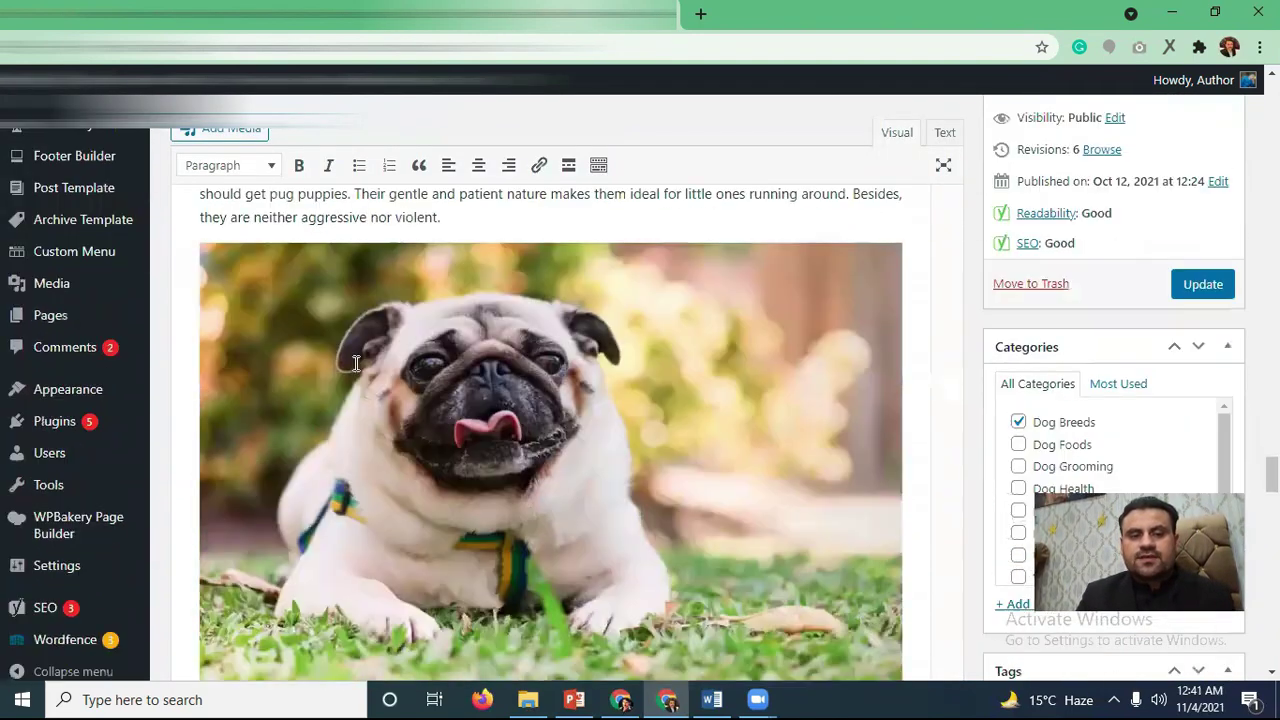
pyautogui.scroll(-10, 354, 363)
pyautogui.scroll(4, 331, 366)
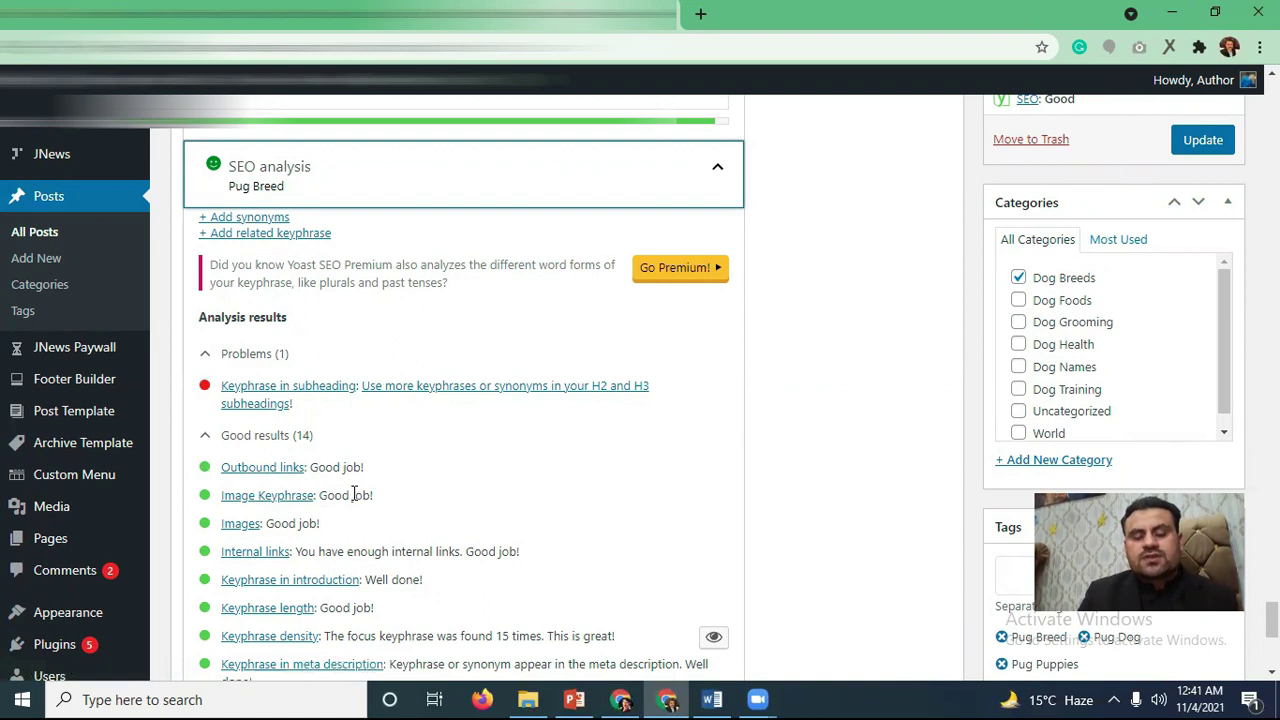
pyautogui.scroll(-2, 354, 494)
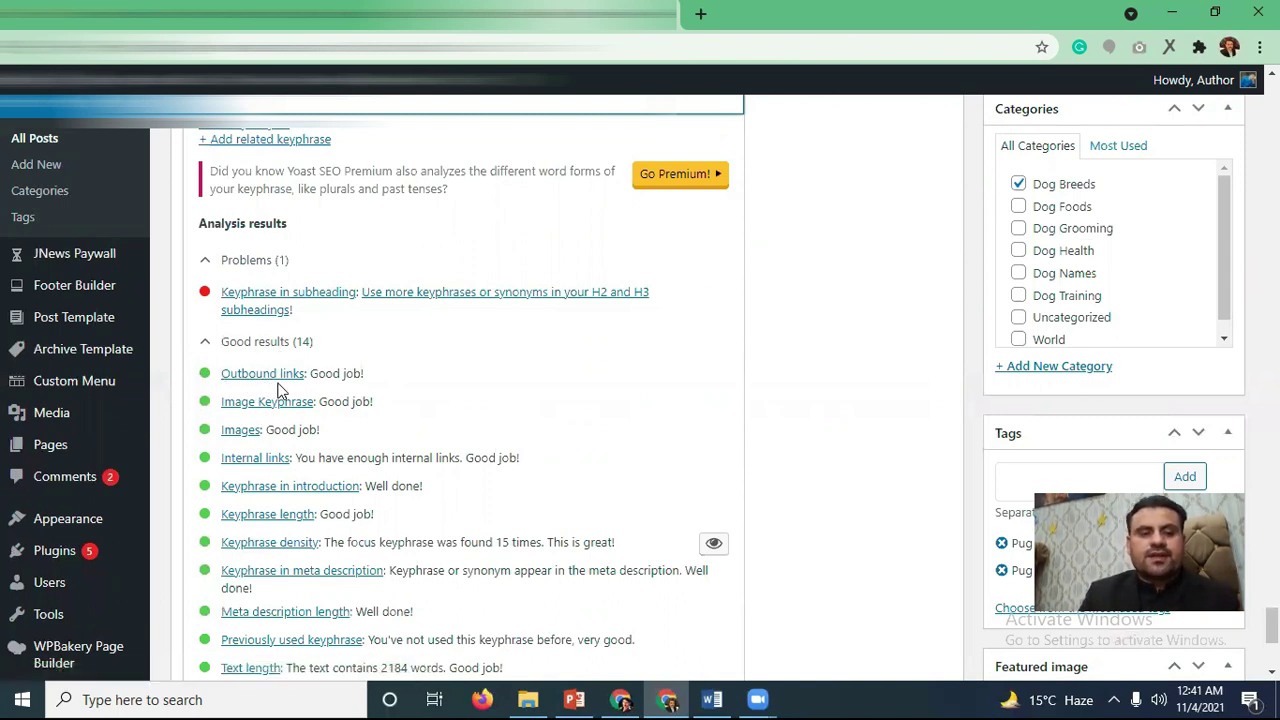
# Open the outbound link on the word "grooming" in the article's Grooming section, check its destination page, and close that page.
pyautogui.scroll(15, 337, 405)
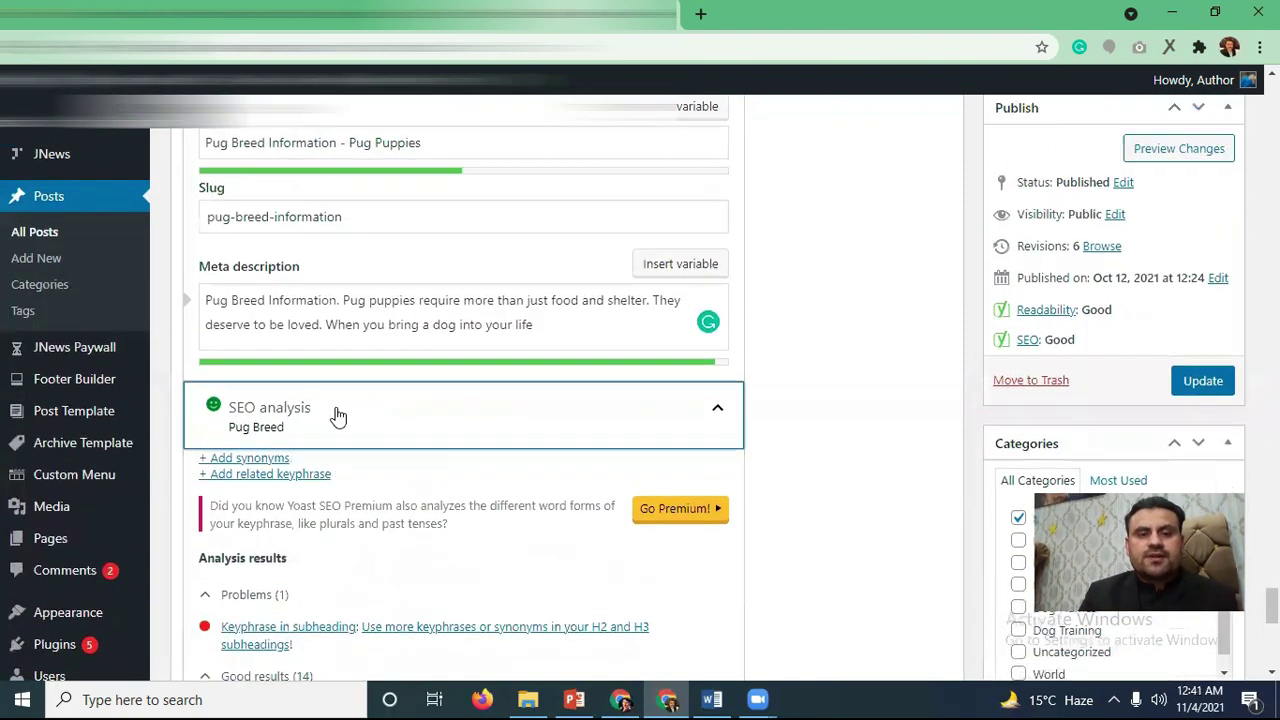
pyautogui.scroll(15, 358, 422)
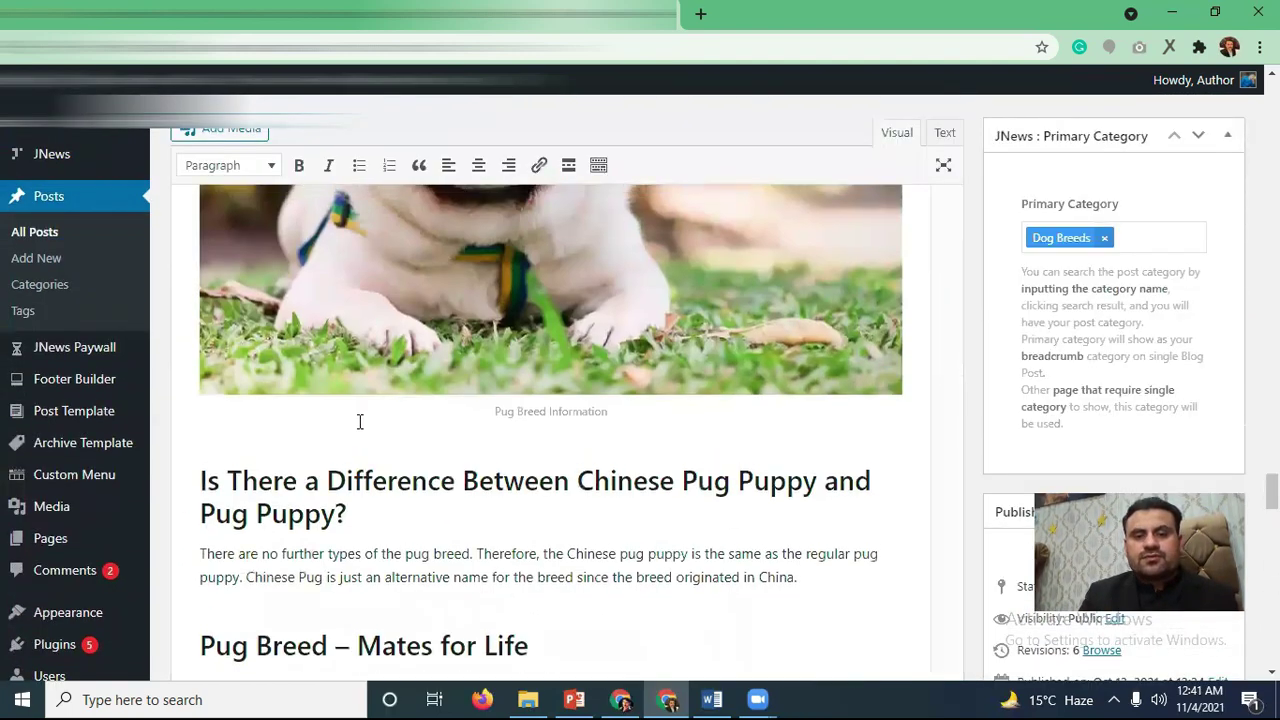
pyautogui.scroll(15, 549, 440)
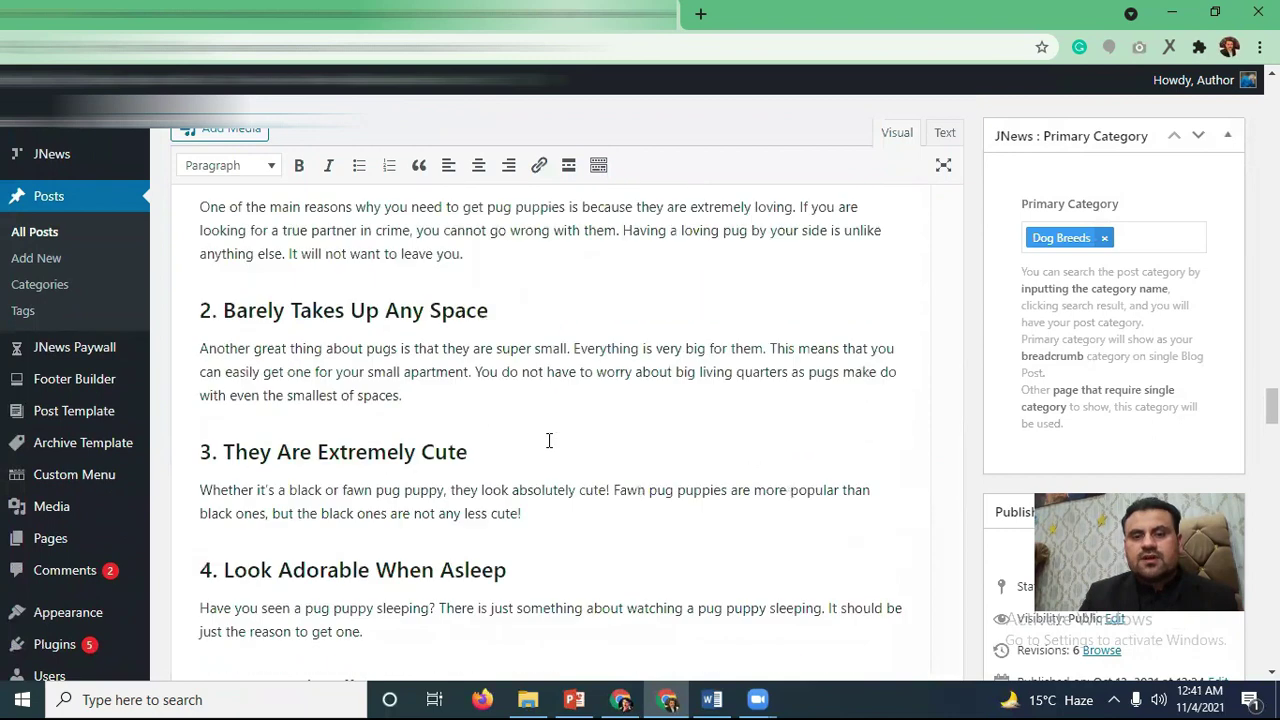
pyautogui.scroll(15, 549, 440)
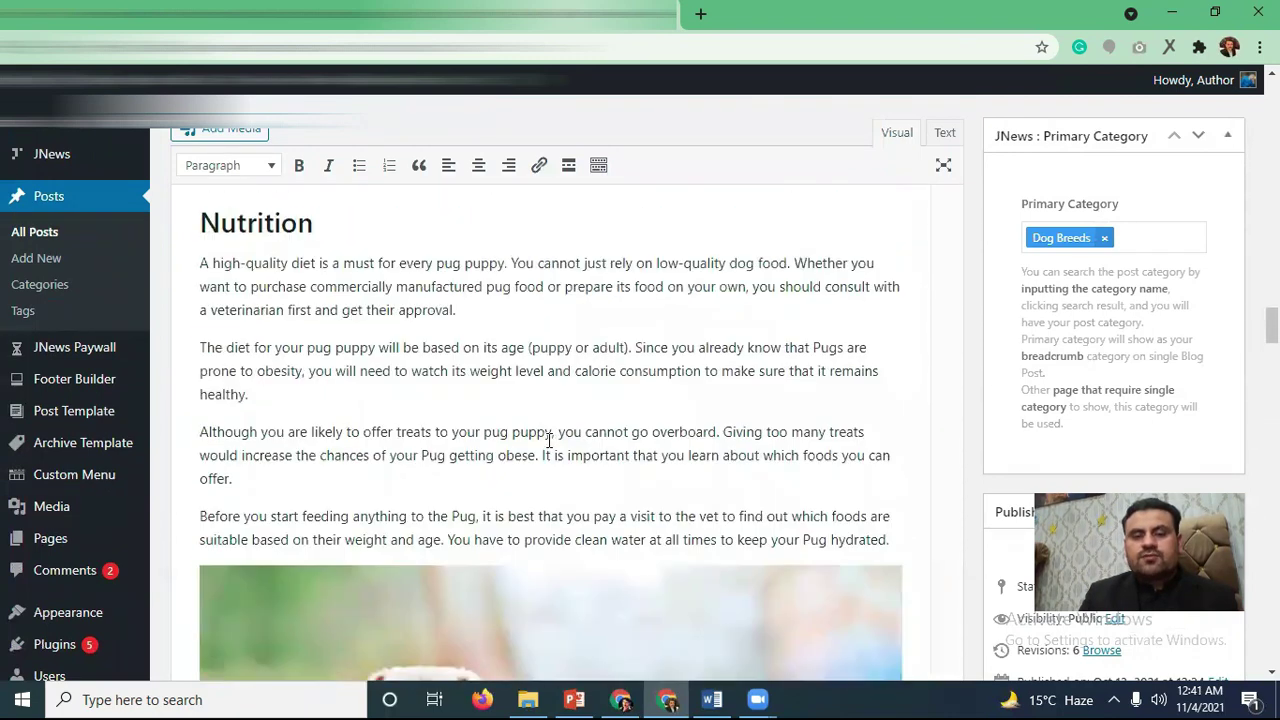
pyautogui.scroll(3, 549, 440)
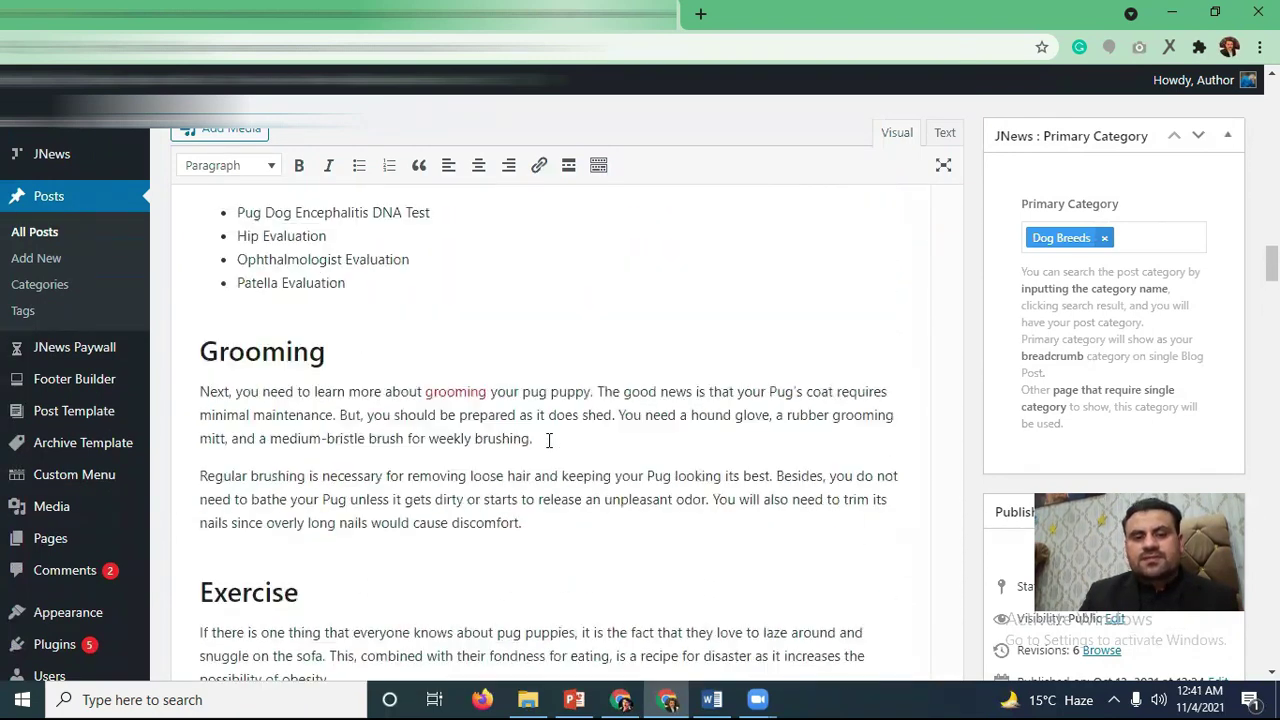
pyautogui.click(449, 437)
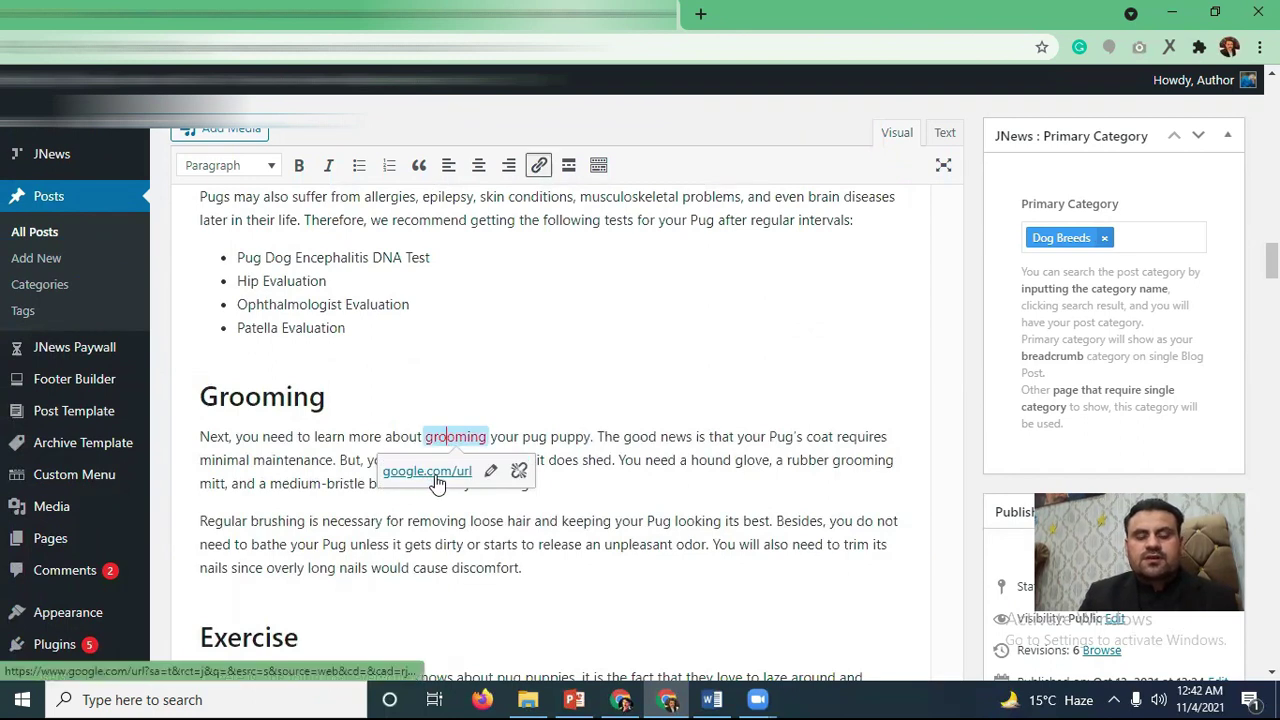
pyautogui.click(438, 482)
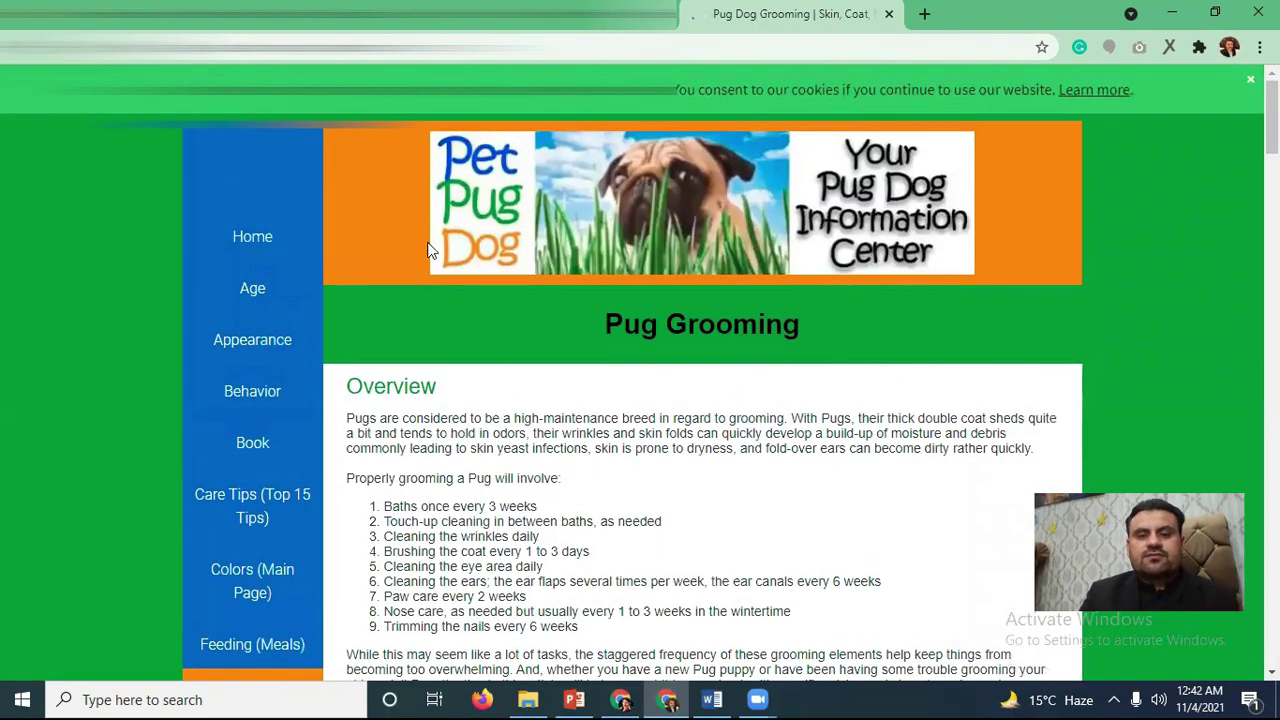
pyautogui.press('Home')
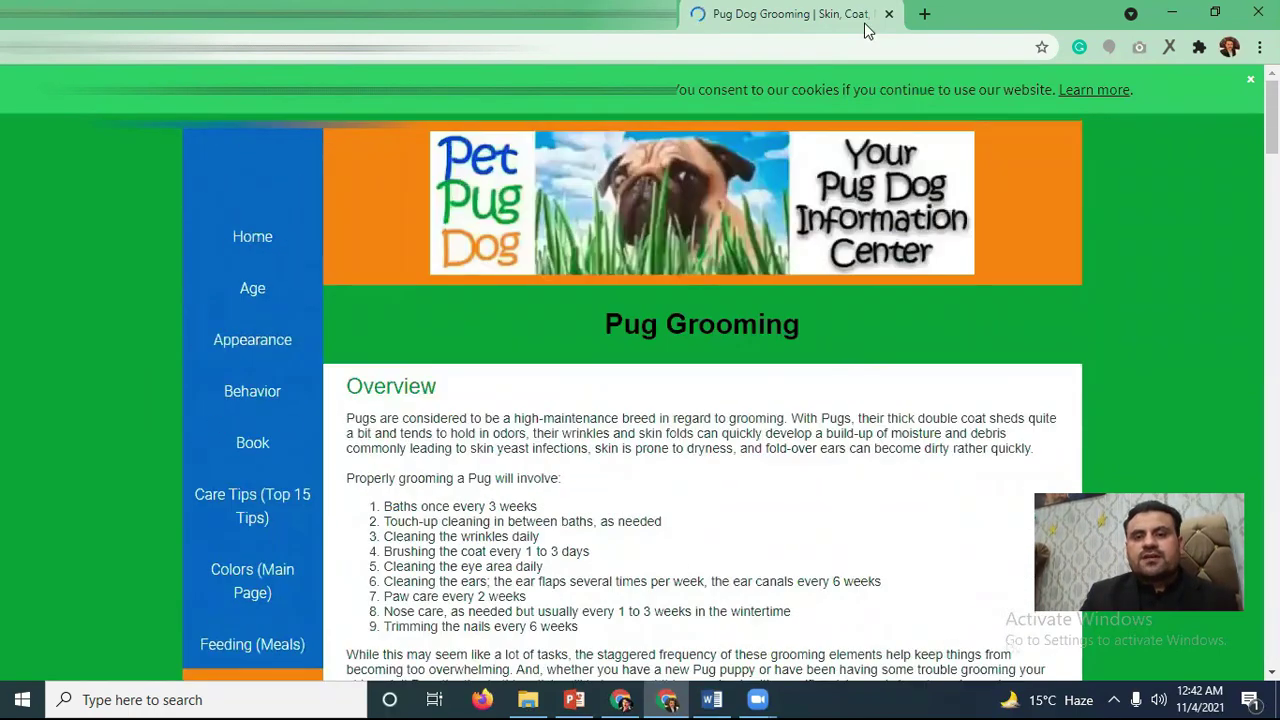
pyautogui.click(888, 14)
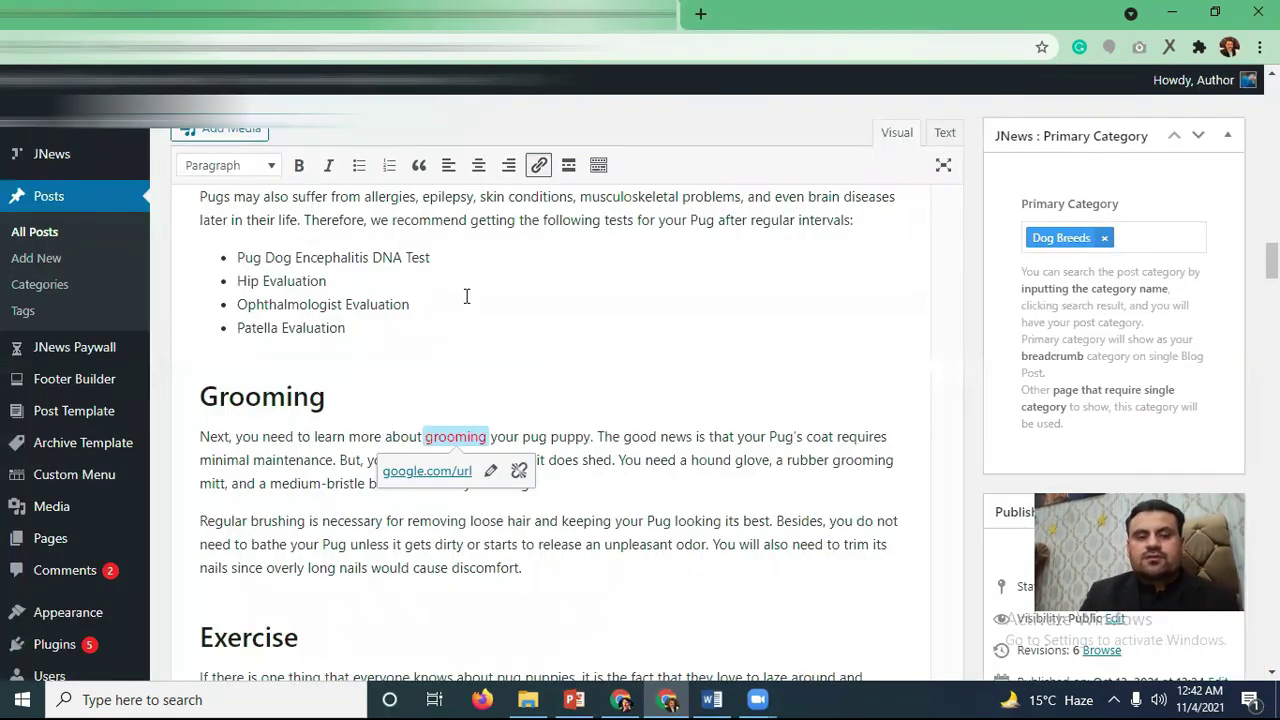
# Return to the SEO analysis and examine its good results for links, images, keyphrase in introduction and keyphrase length.
pyautogui.scroll(-20, 466, 296)
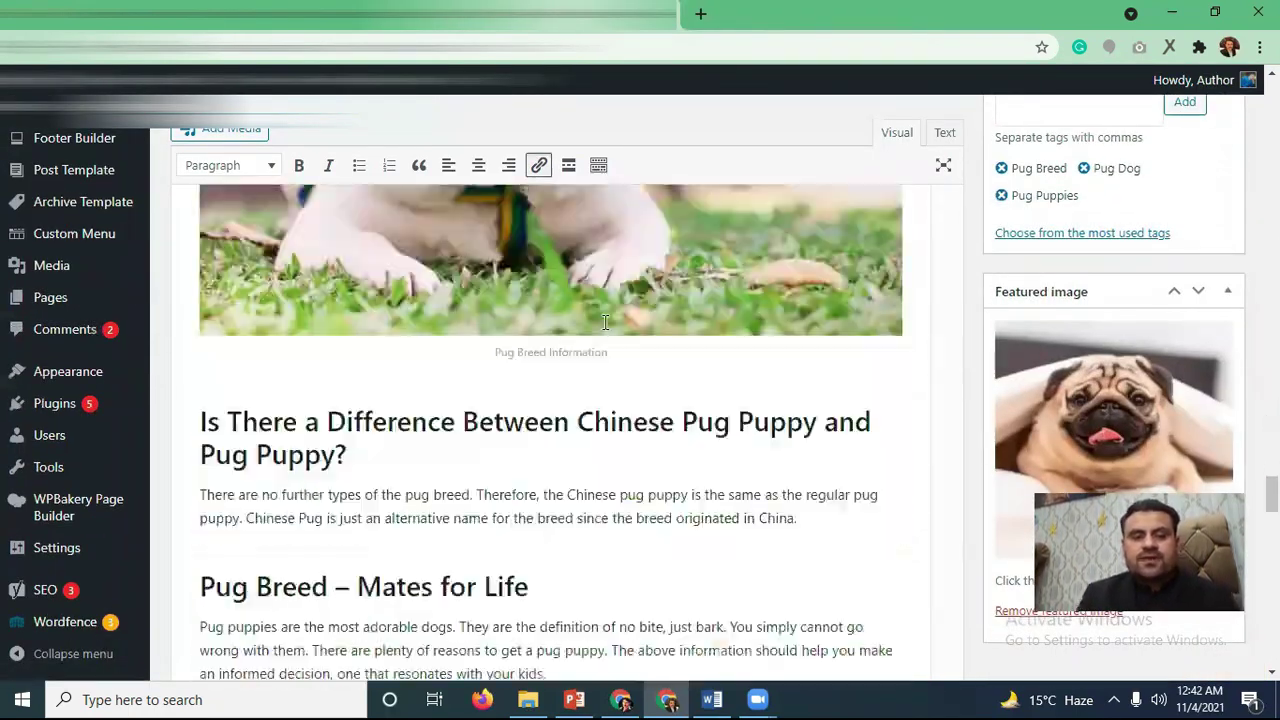
pyautogui.scroll(-15, 604, 322)
pyautogui.scroll(1, 604, 322)
pyautogui.scroll(-5, 604, 325)
pyautogui.scroll(-6, 604, 325)
pyautogui.scroll(3, 600, 323)
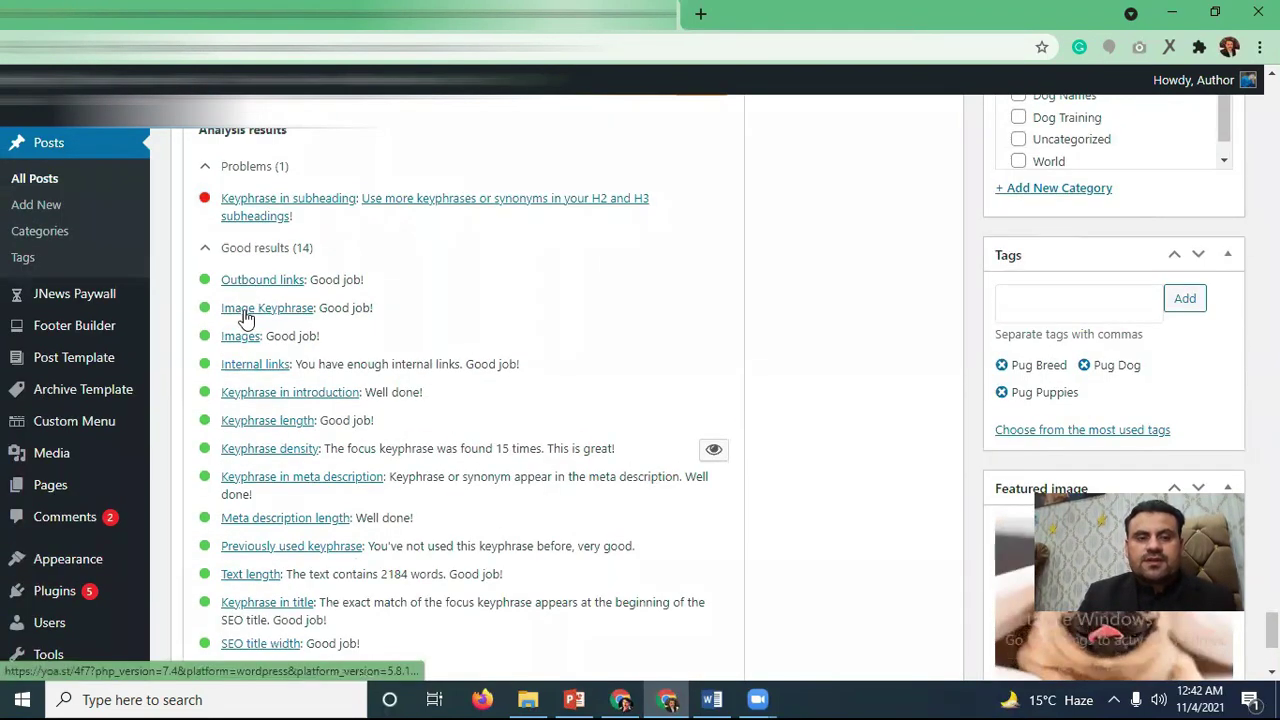
pyautogui.scroll(-3, 651, 337)
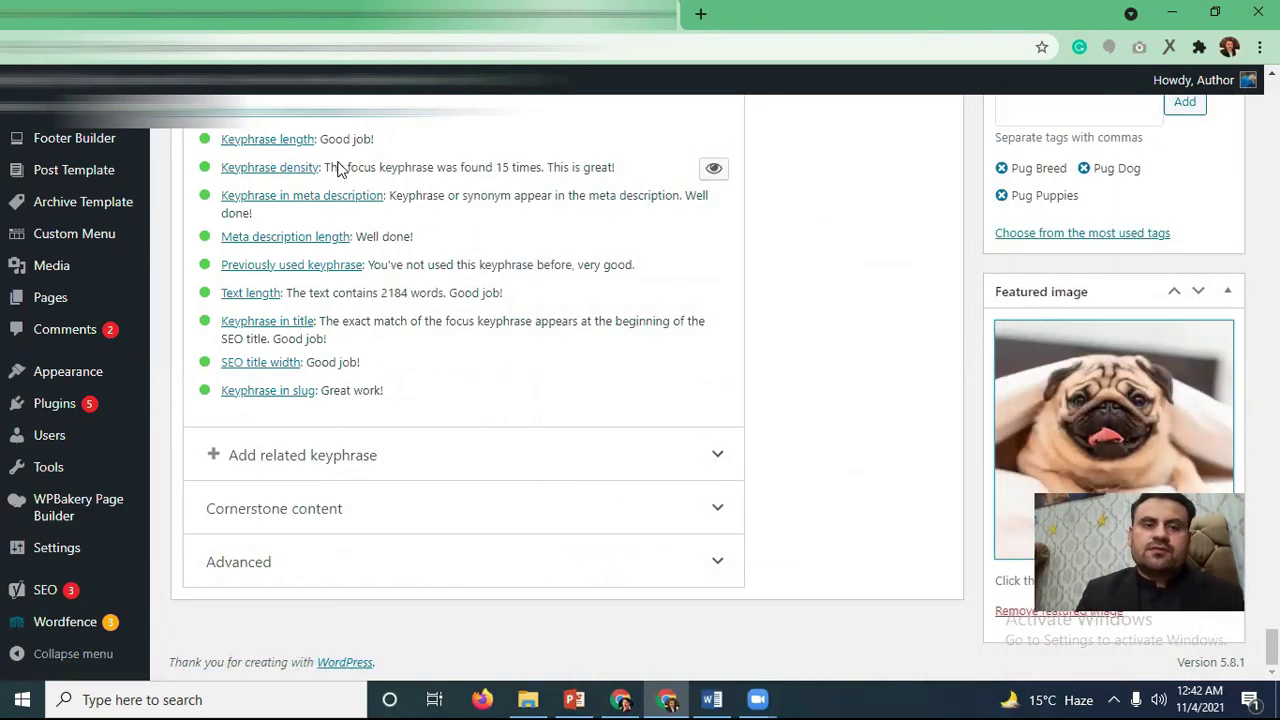
pyautogui.scroll(2, 506, 326)
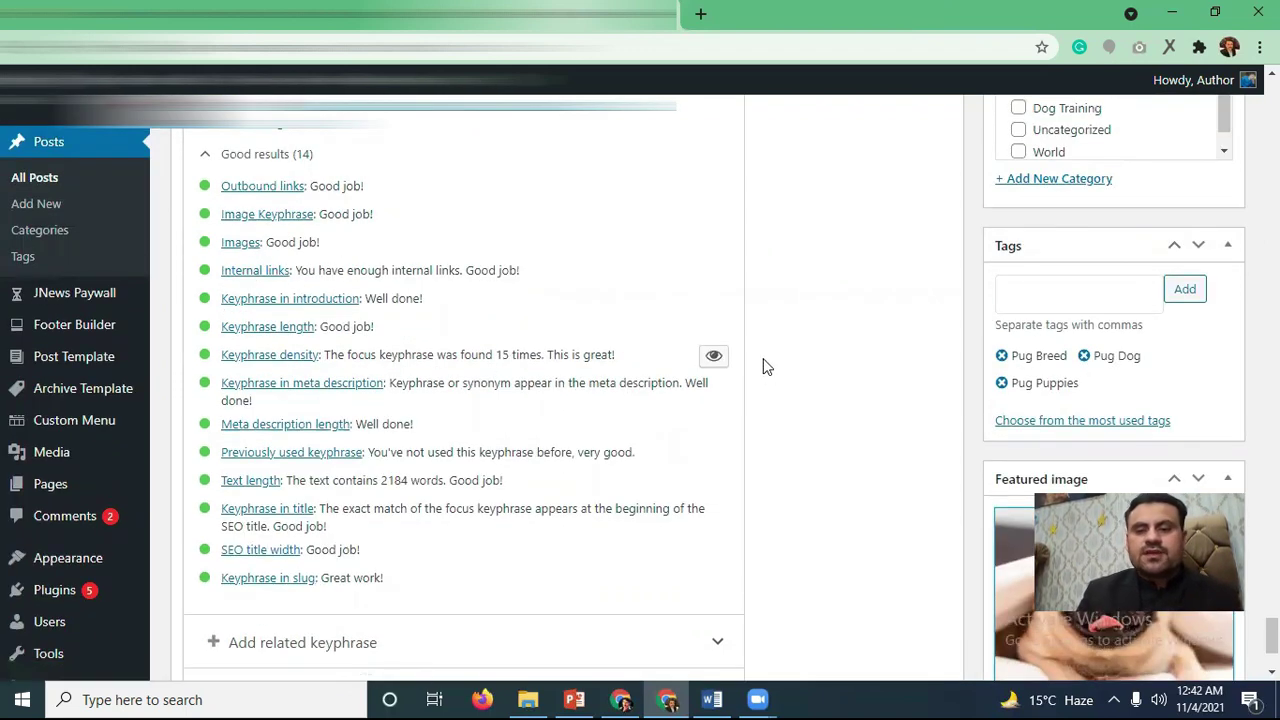
pyautogui.scroll(-2, 770, 360)
pyautogui.scroll(1, 783, 303)
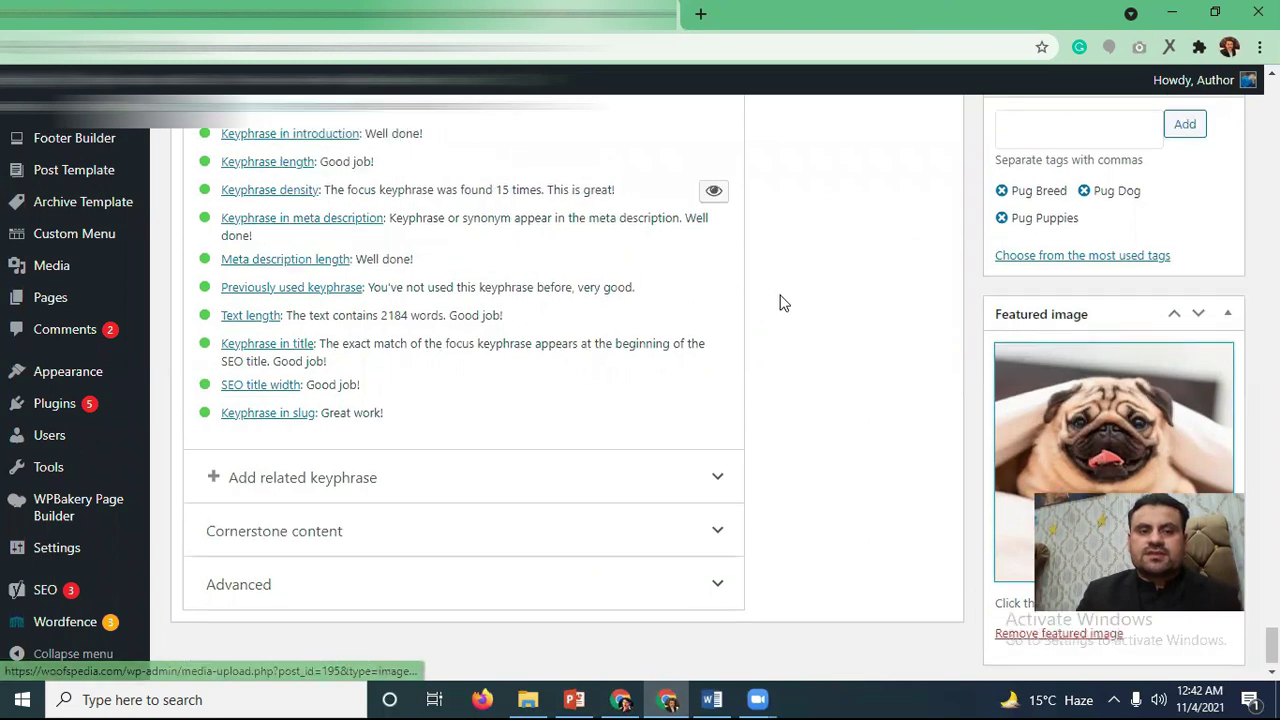
pyautogui.scroll(1, 783, 303)
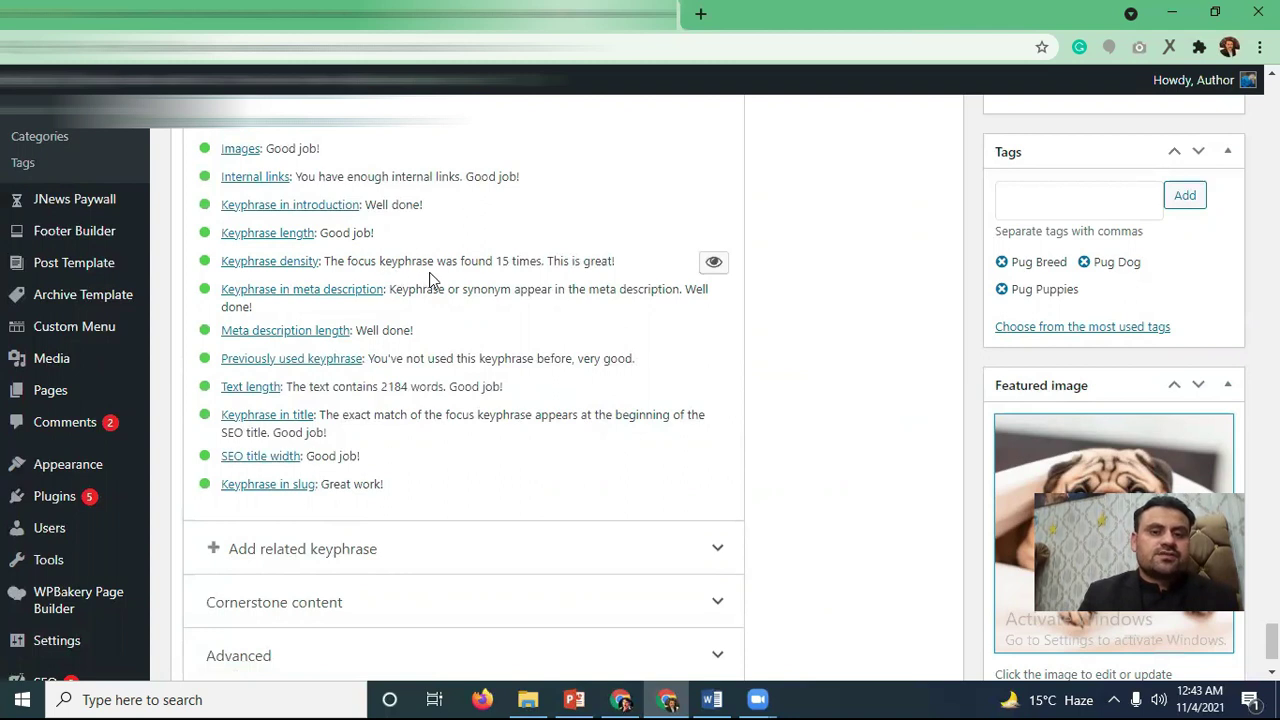
# Highlight the keyphrase count in the density result, check the meta description, and examine the remaining good results through keyphrase in slug.
pyautogui.doubleClick(506, 262)
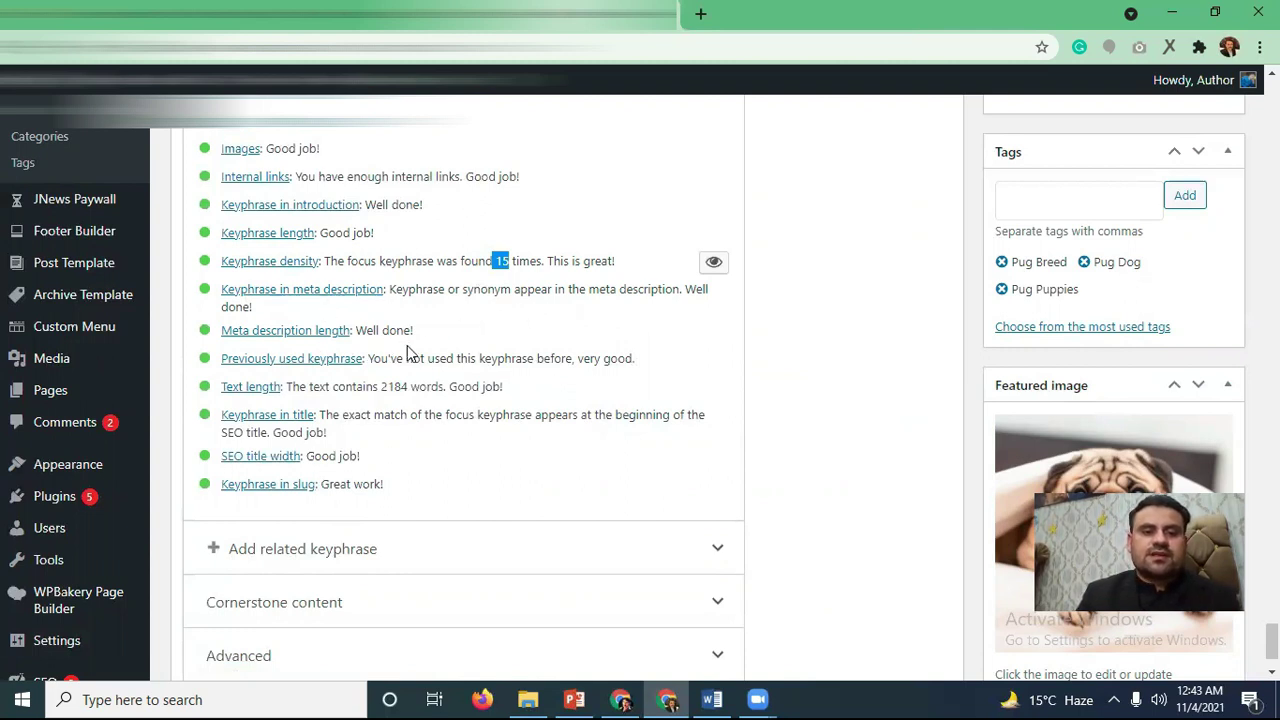
pyautogui.scroll(5, 480, 345)
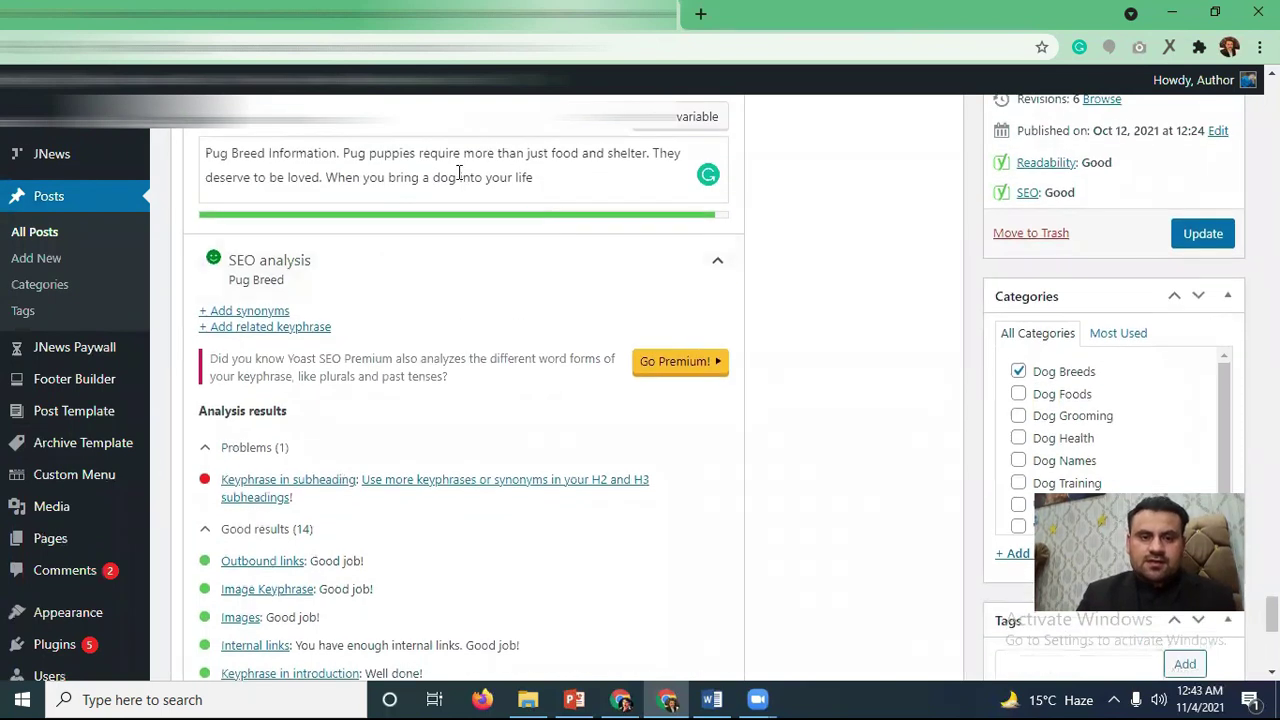
pyautogui.scroll(-6, 567, 197)
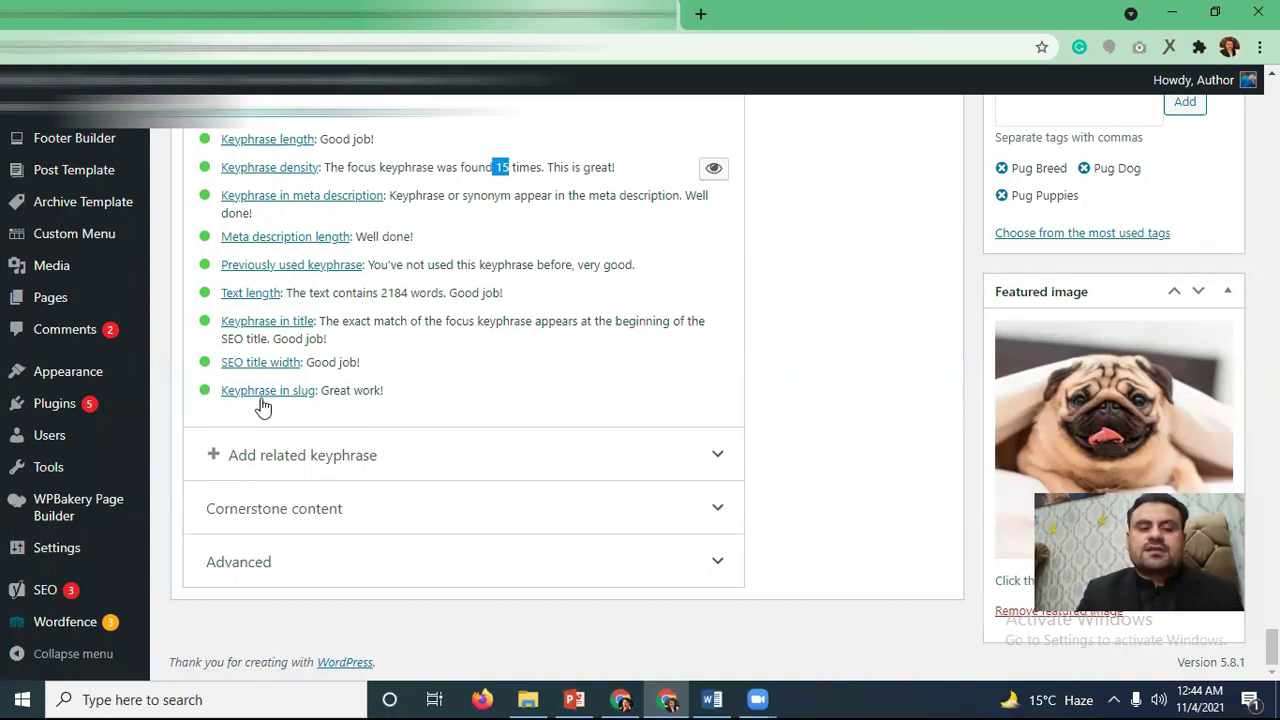
pyautogui.scroll(3, 366, 404)
pyautogui.scroll(-3, 366, 404)
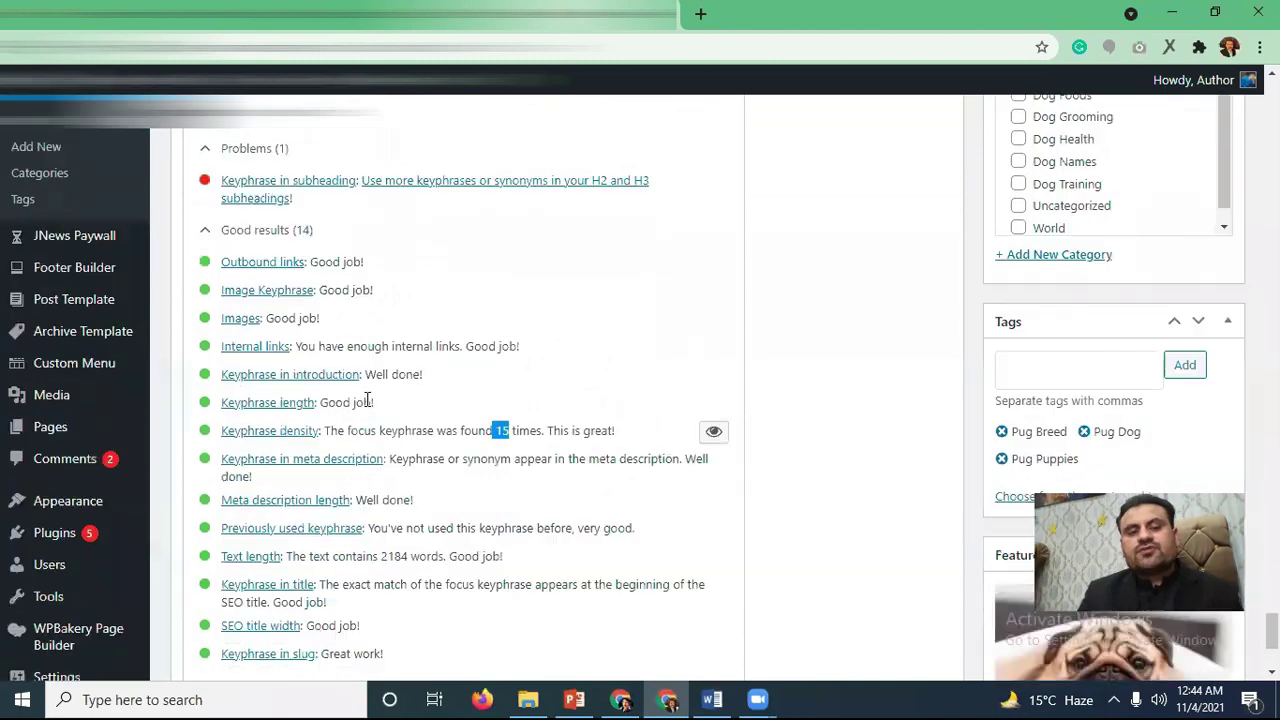
# Recheck the SEO analysis problem and good results, and return to the post's focus keyphrase and Google preview.
pyautogui.scroll(1, 366, 404)
pyautogui.scroll(4, 366, 402)
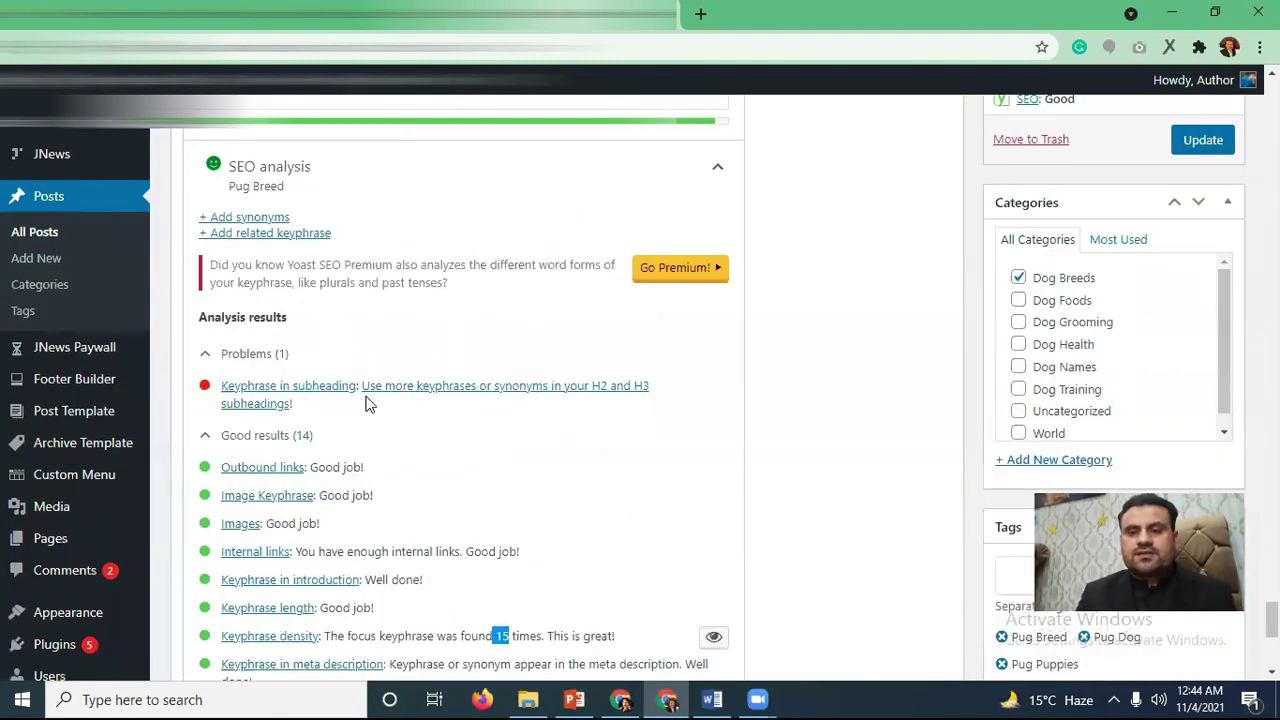
pyautogui.scroll(-4, 366, 402)
pyautogui.scroll(4, 364, 396)
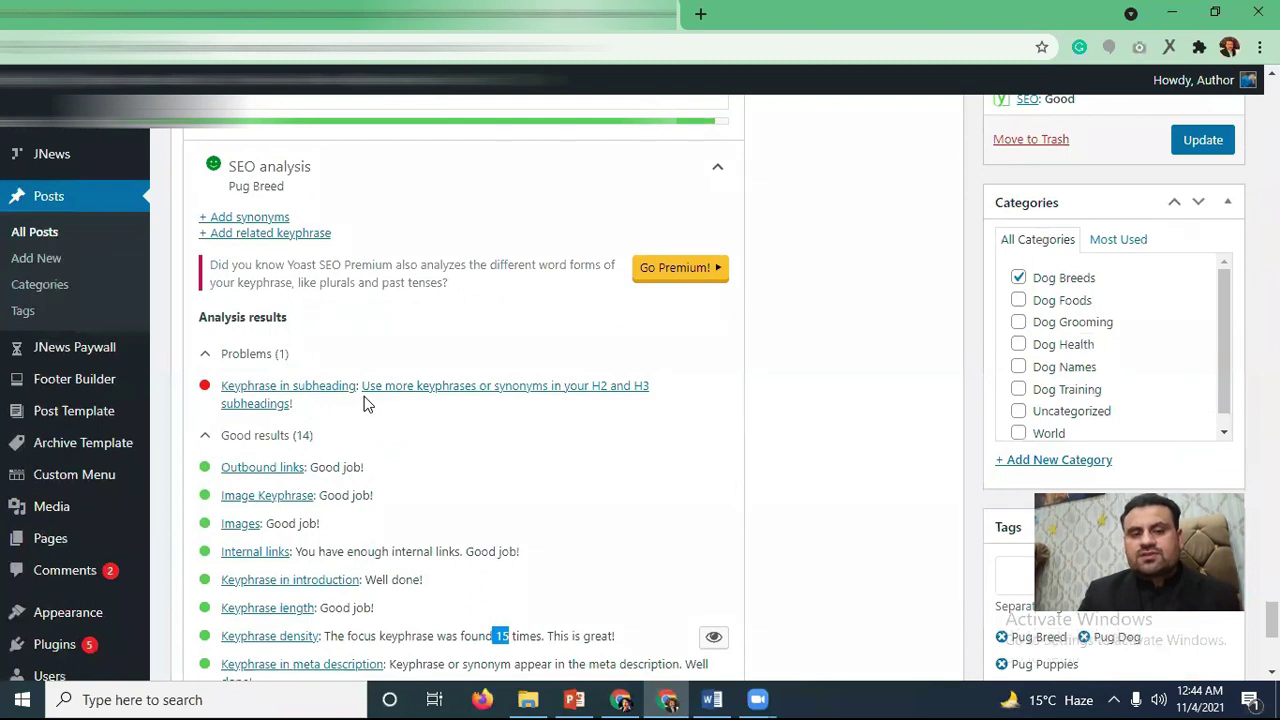
pyautogui.scroll(10, 366, 404)
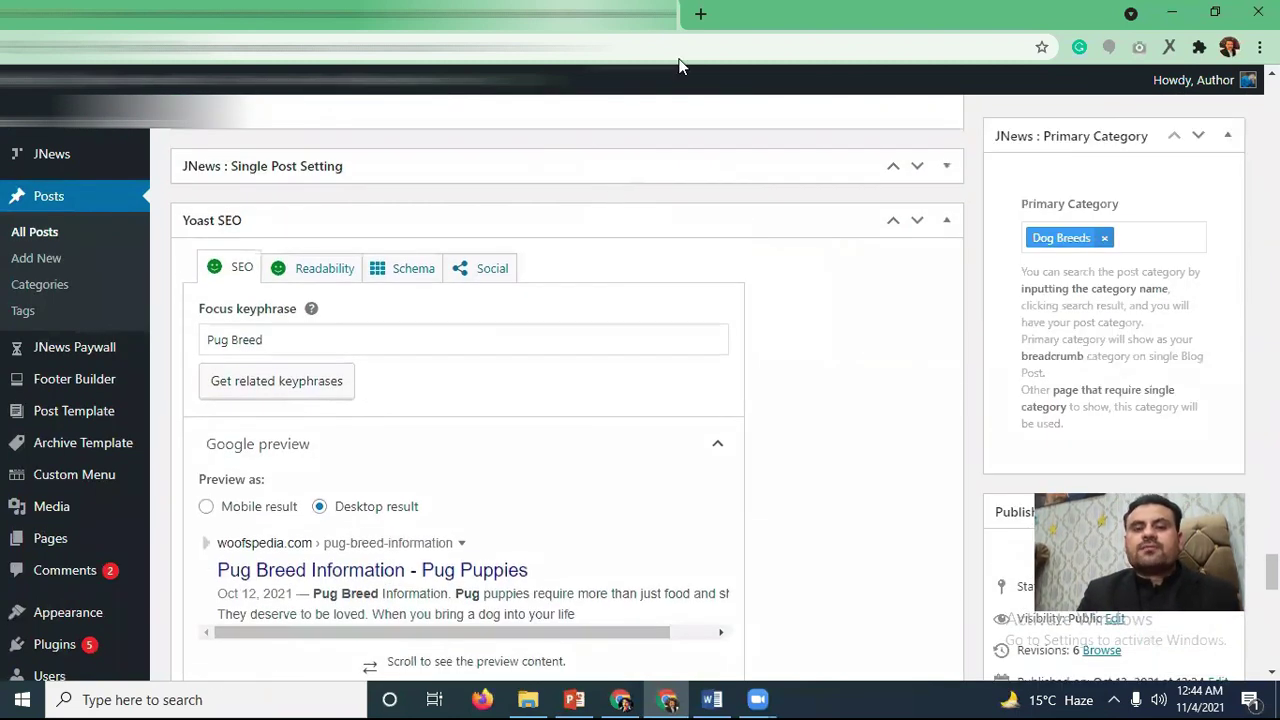